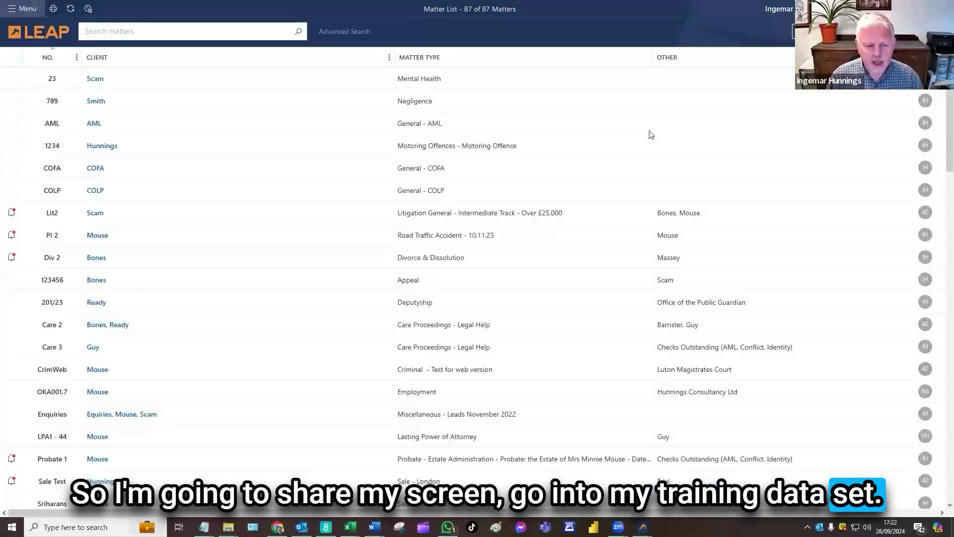
Switch to the Employment test matter and open its Forms & Precedents library.
mouse_move(642, 526)
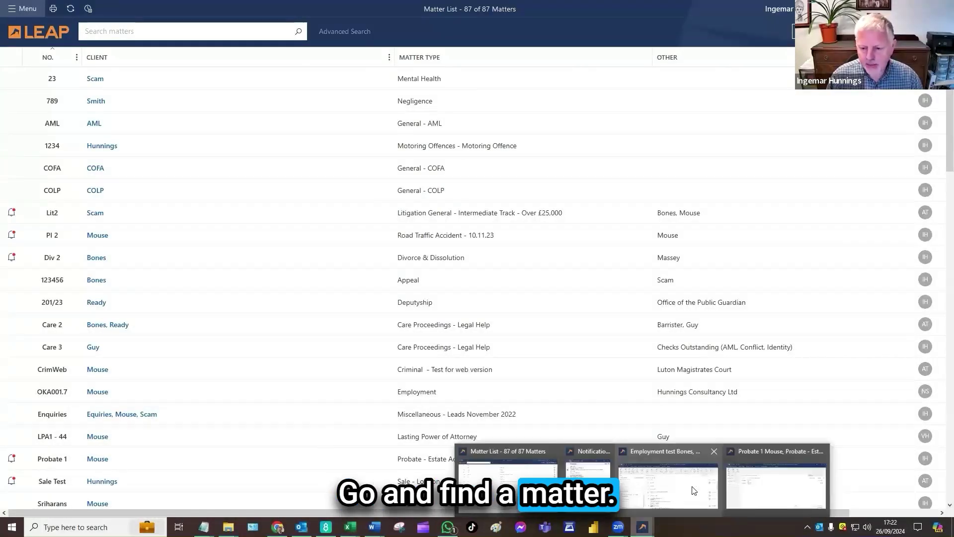
left_click(668, 484)
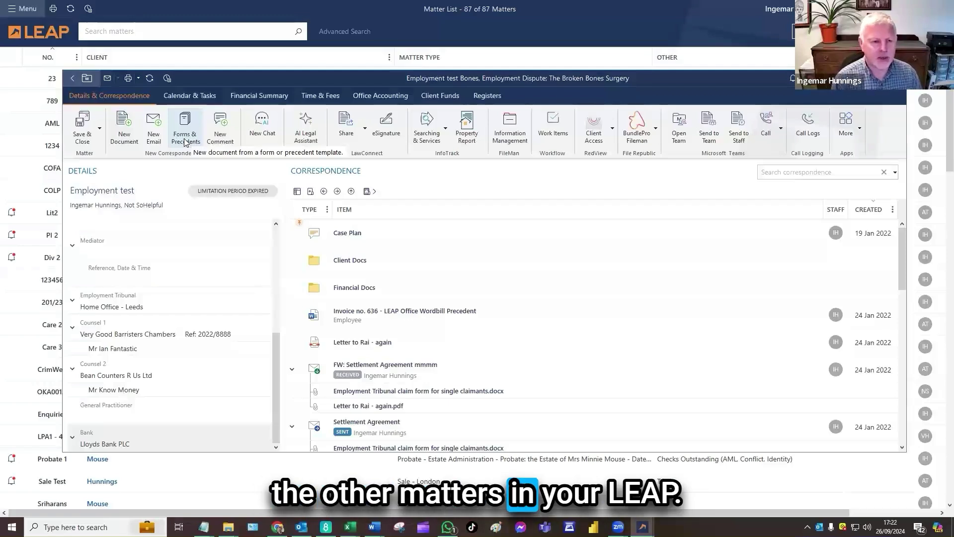
left_click(185, 143)
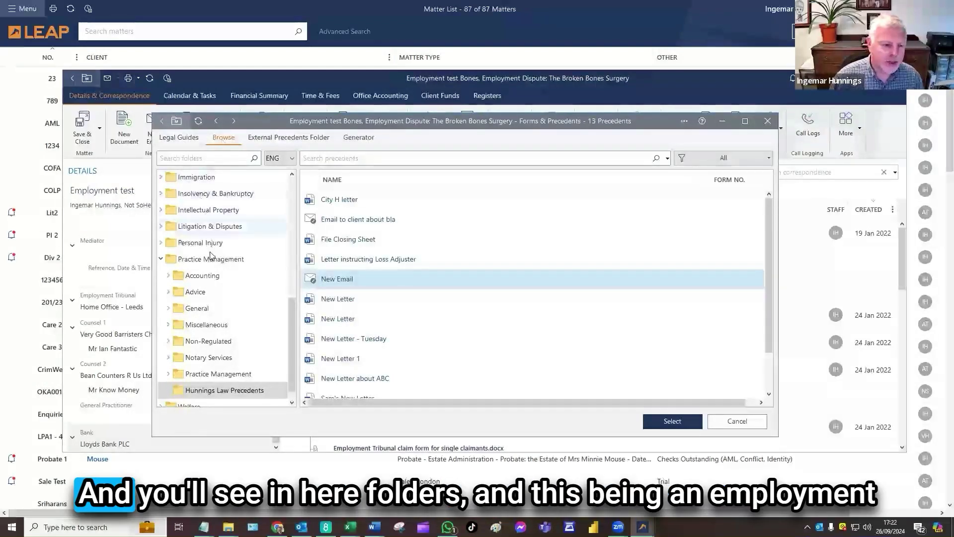
Collapse the Employment folder in the precedent folder tree.
scroll(205, 259, "up", 4)
scroll(173, 240, "up", 2)
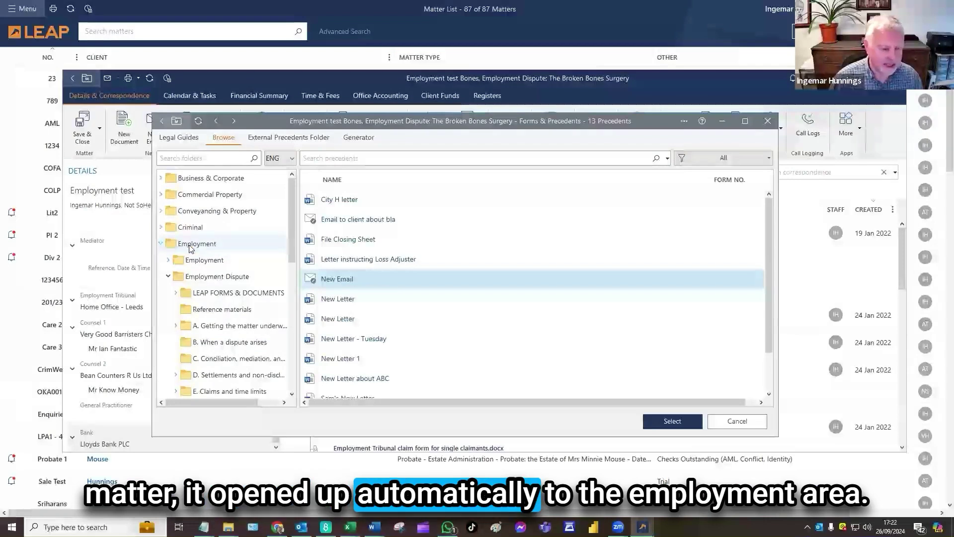
left_click(162, 244)
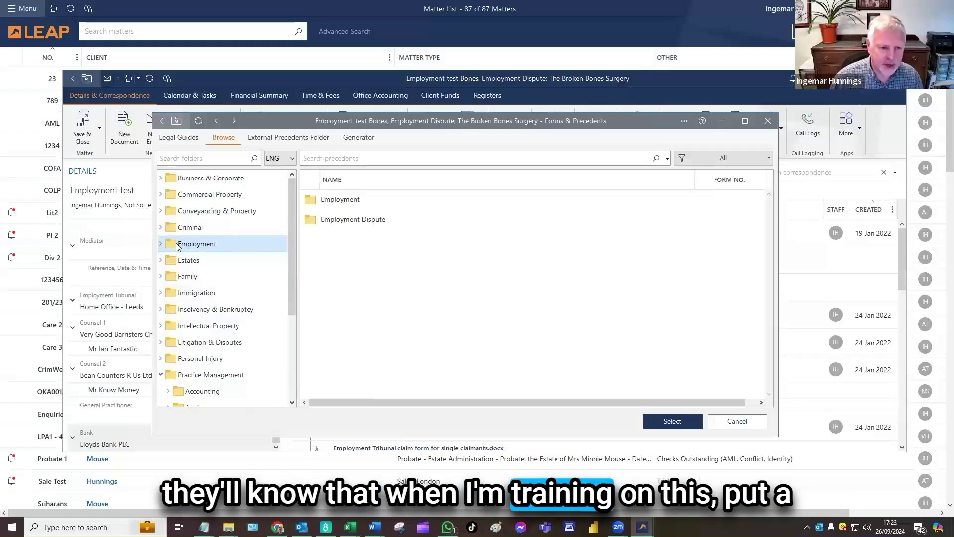
Create a new folder named "Training Folder" inside the main Practice Management precedent folder.
scroll(177, 247, "down", 1)
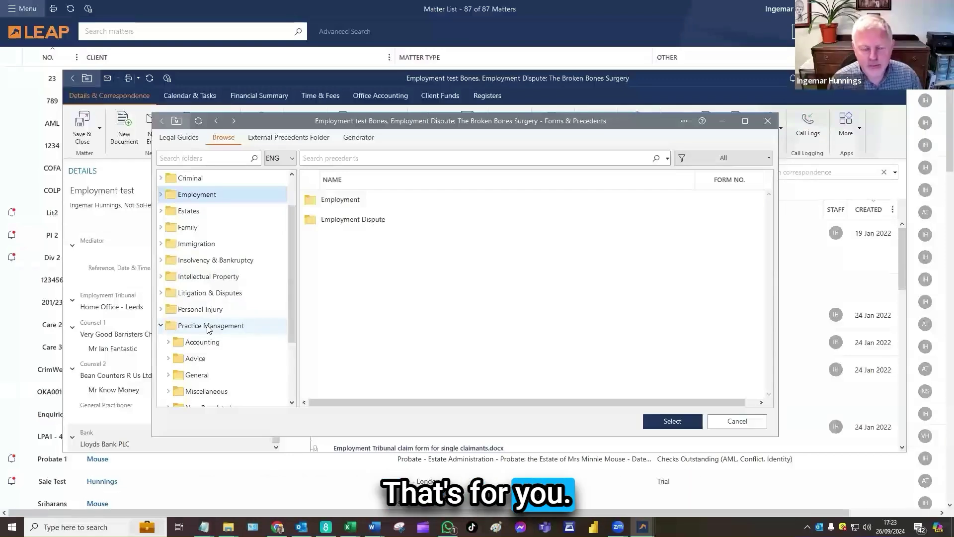
scroll(208, 329, "up", 1)
scroll(214, 328, "down", 3)
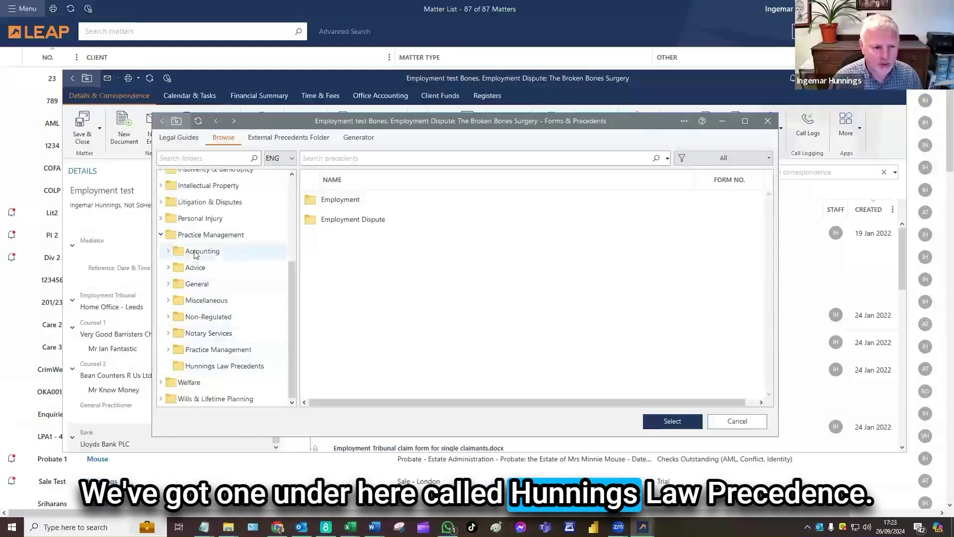
left_click(220, 235)
right_click(360, 363)
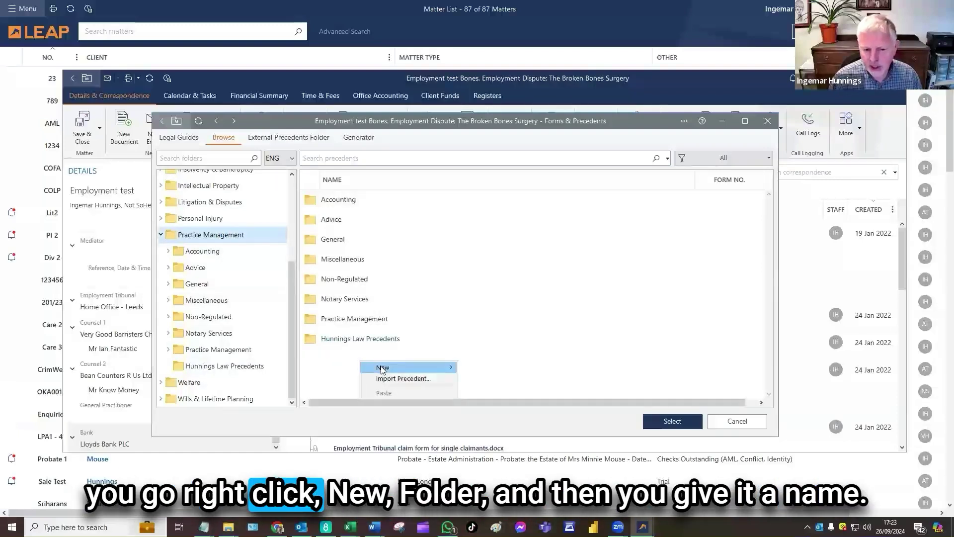
mouse_move(383, 369)
left_click(483, 389)
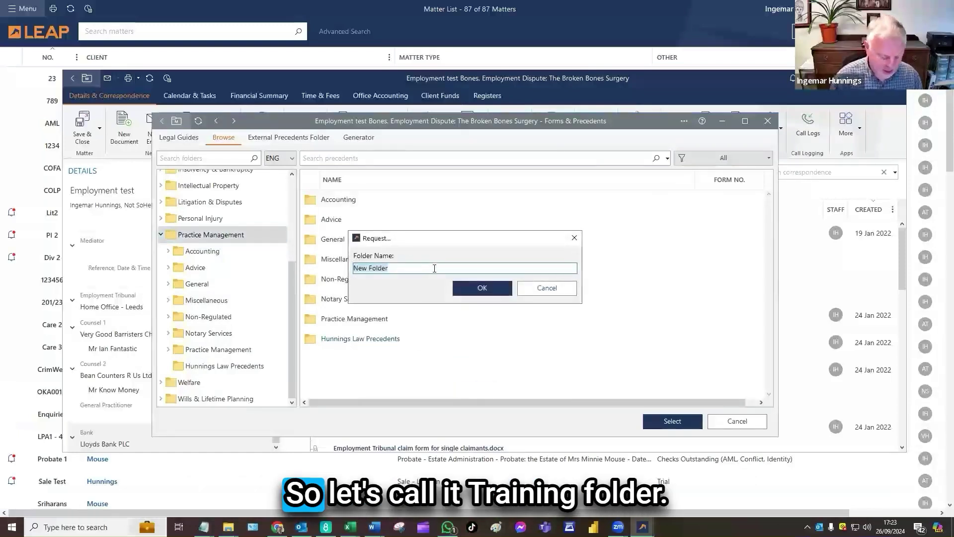
key("BackSpace")
type("Training ")
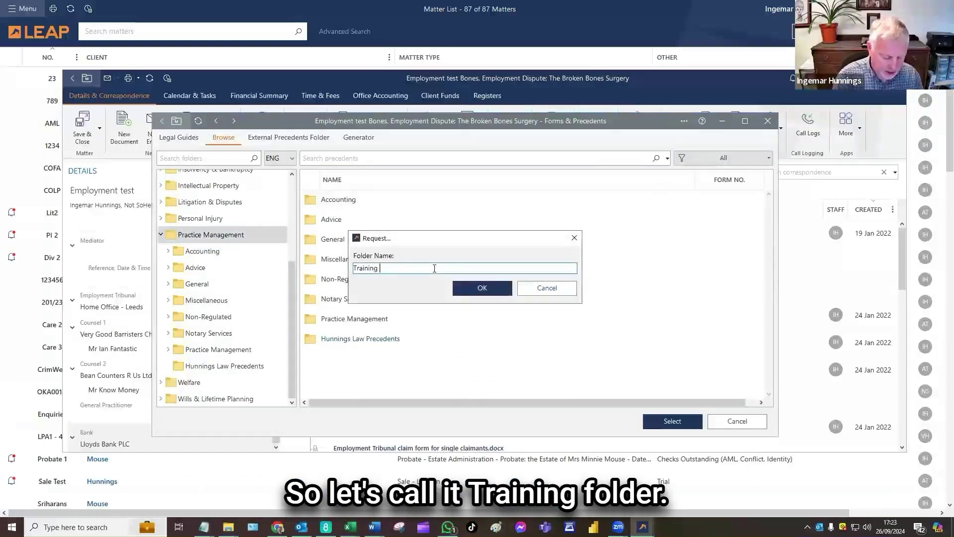
type("Folder")
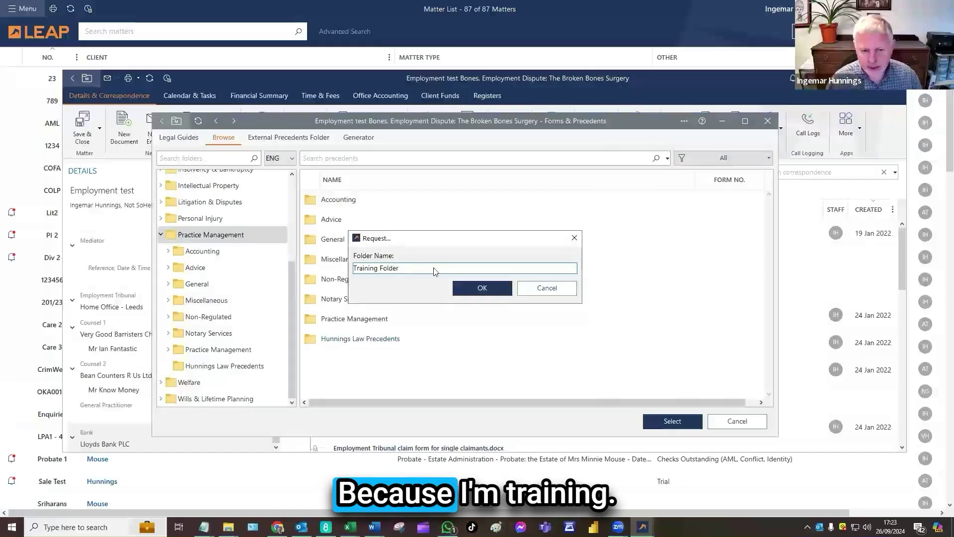
left_click(474, 290)
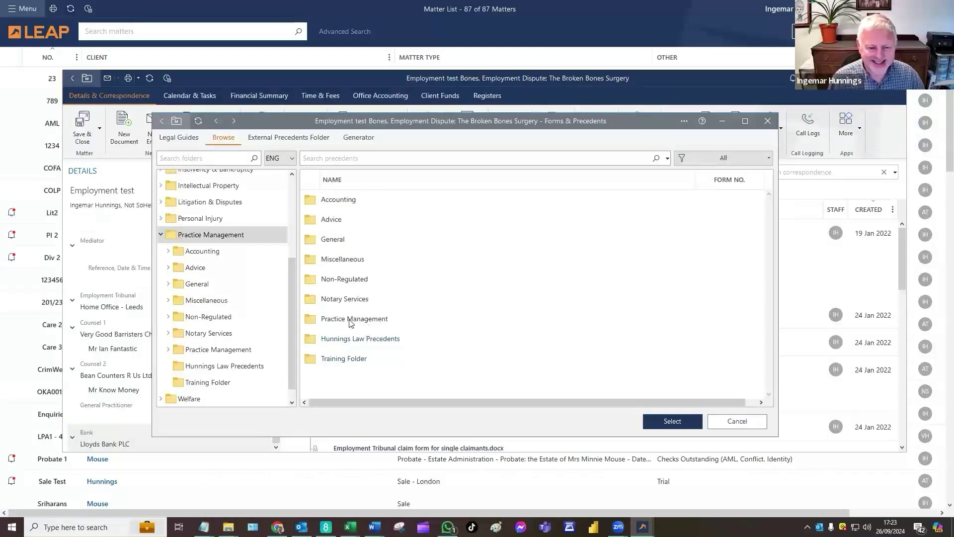
Open Training Folder and import the Word document "HMRC Guidance on charging VAT on services - Copy" from Documents as a precedent.
left_click(337, 360)
double_click(337, 360)
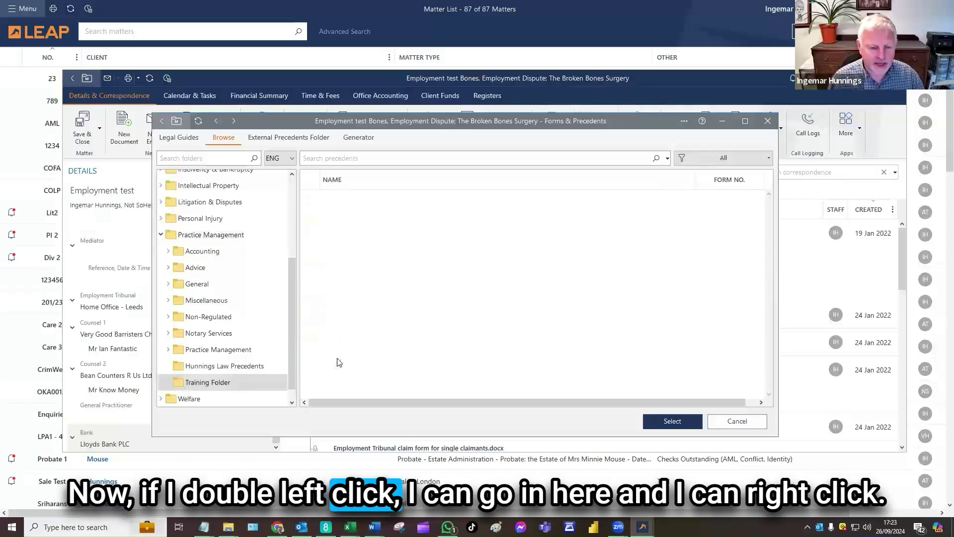
right_click(386, 248)
mouse_move(412, 251)
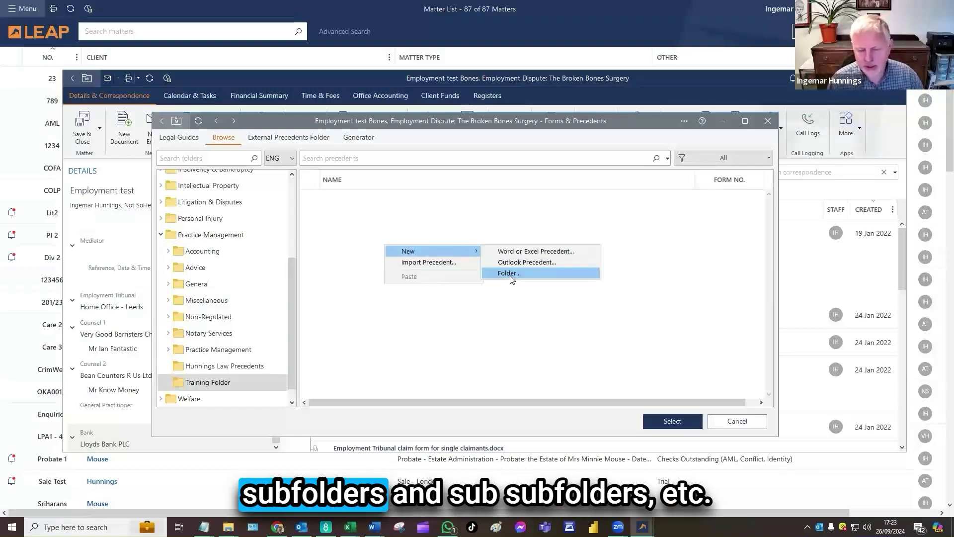
left_click(415, 263)
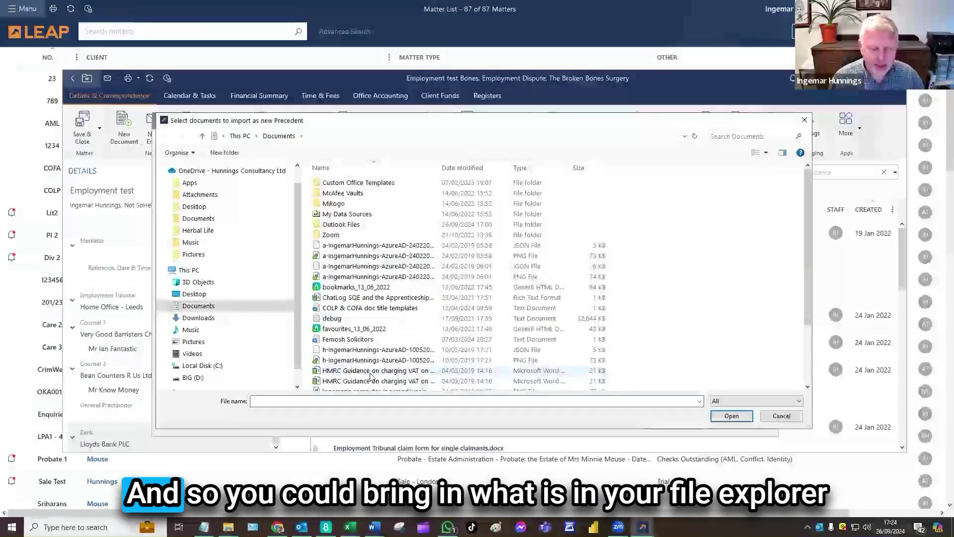
double_click(369, 372)
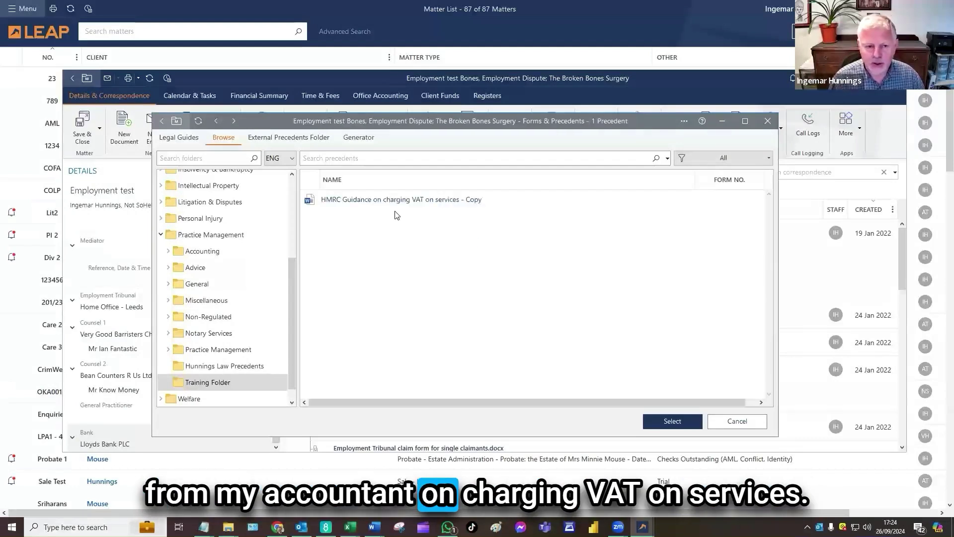
Rename the imported precedent to "HMRC Guidance on charging VAT on services".
right_click(434, 202)
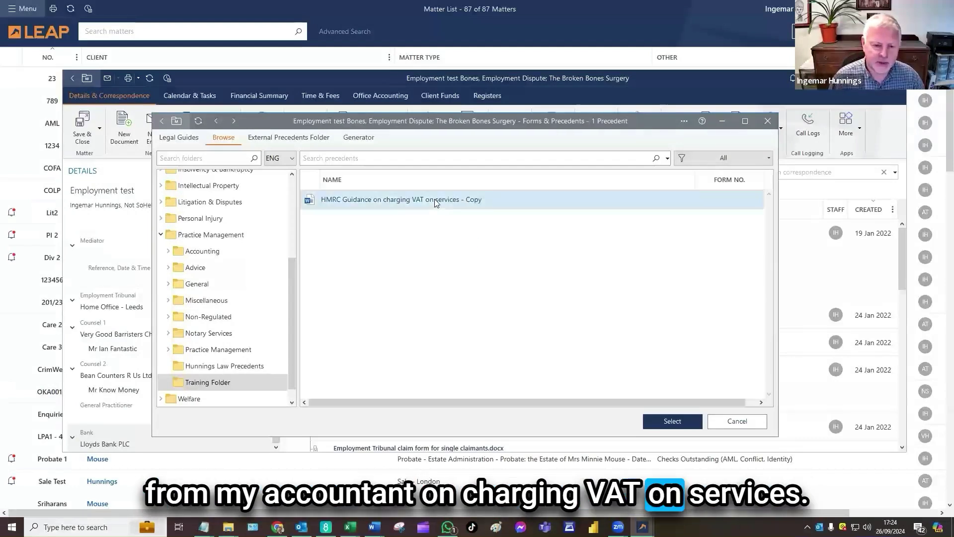
left_click(465, 293)
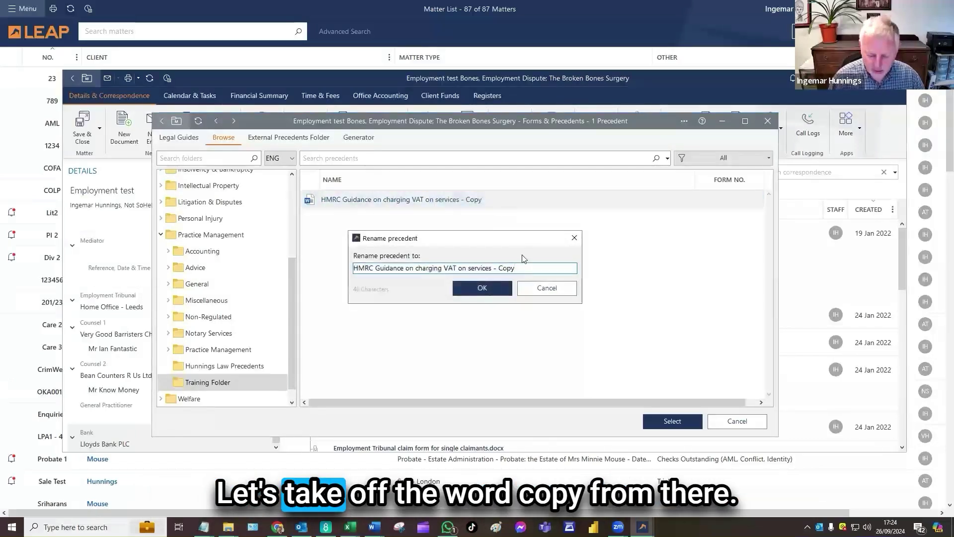
key("BackSpace")
key("BackSpace")
key("BackSpace")
key("BackSpace")
key("BackSpace")
key("BackSpace")
key("BackSpace")
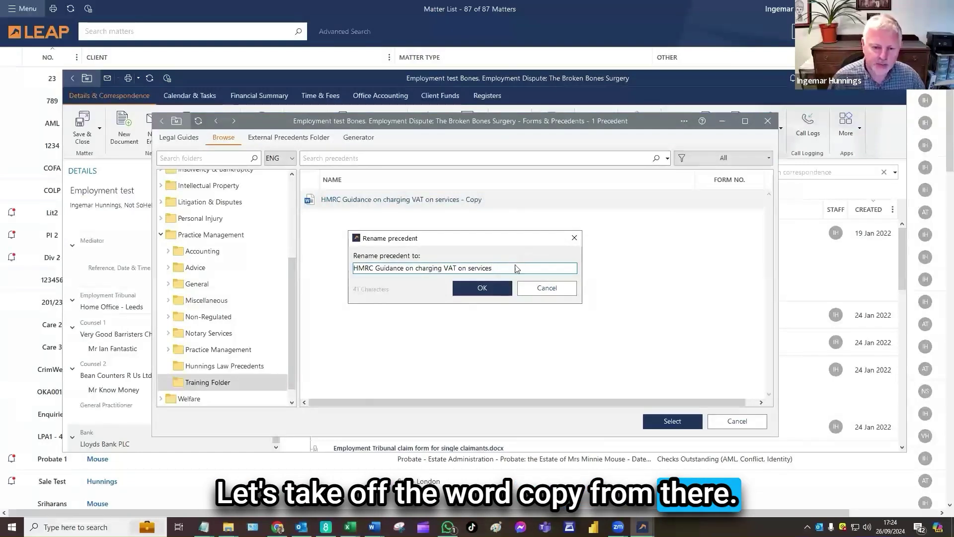
left_click(479, 289)
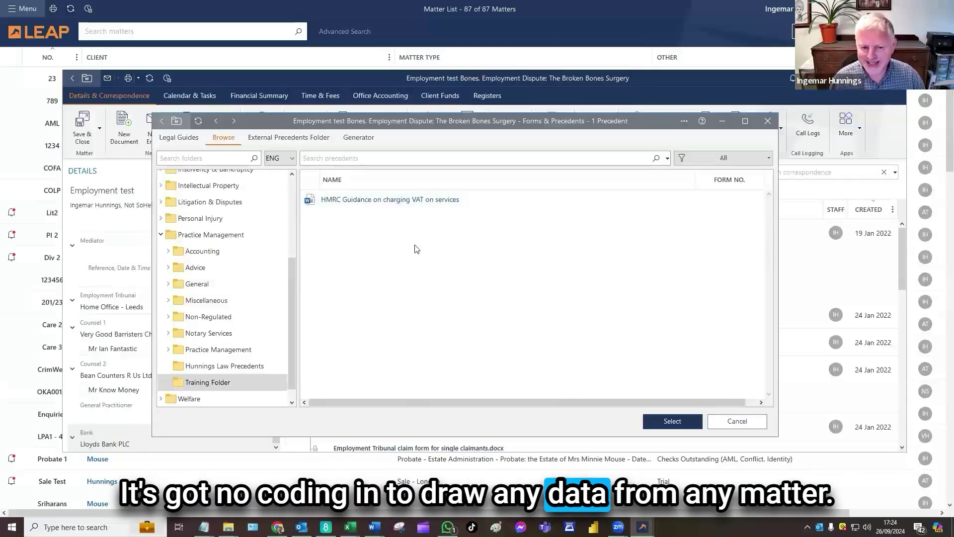
right_click(397, 201)
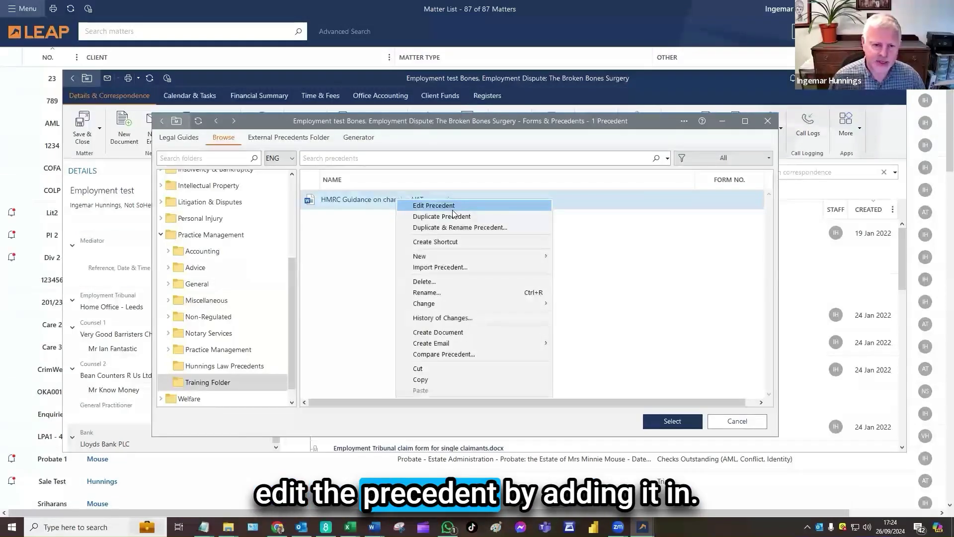
left_click(328, 279)
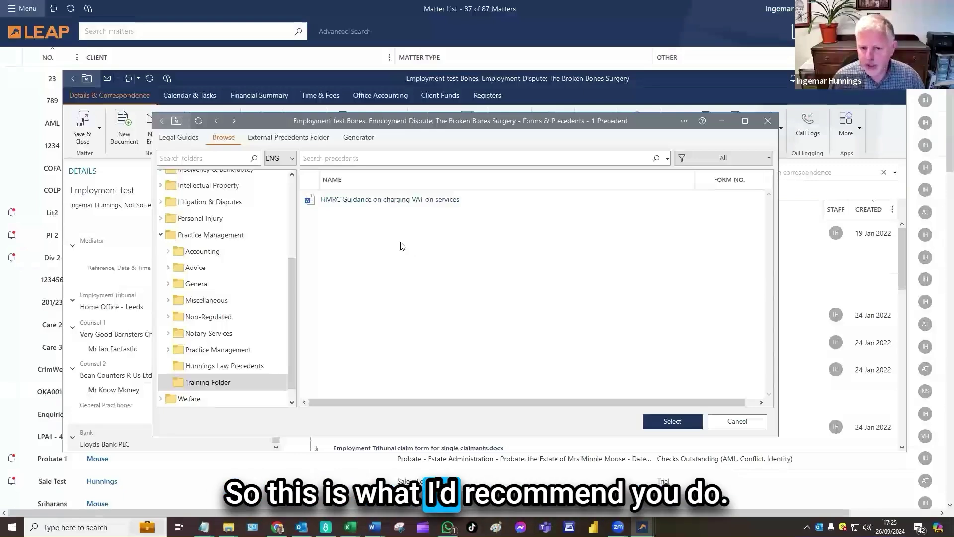
Start a new Word or Excel precedent in Training Folder with Letter as the document type.
right_click(401, 245)
mouse_move(423, 251)
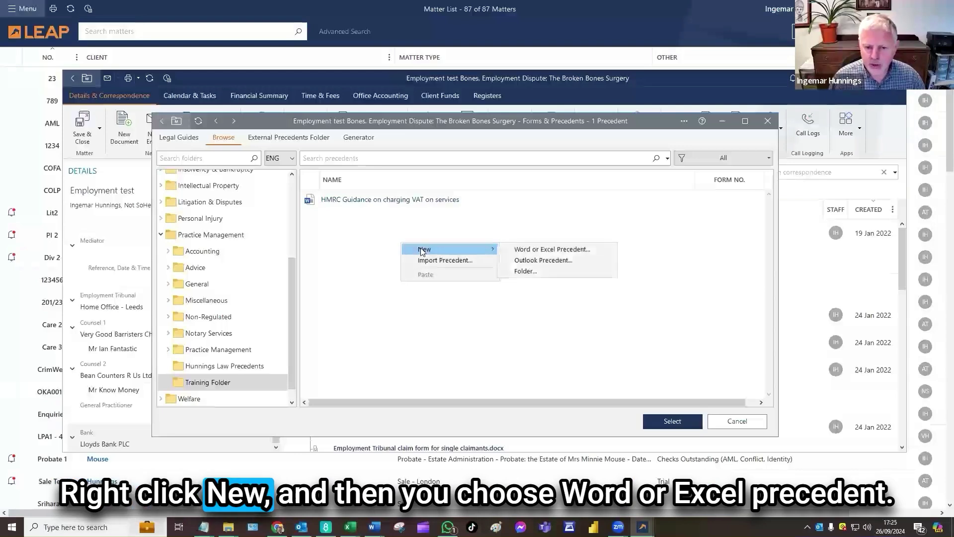
left_click(525, 253)
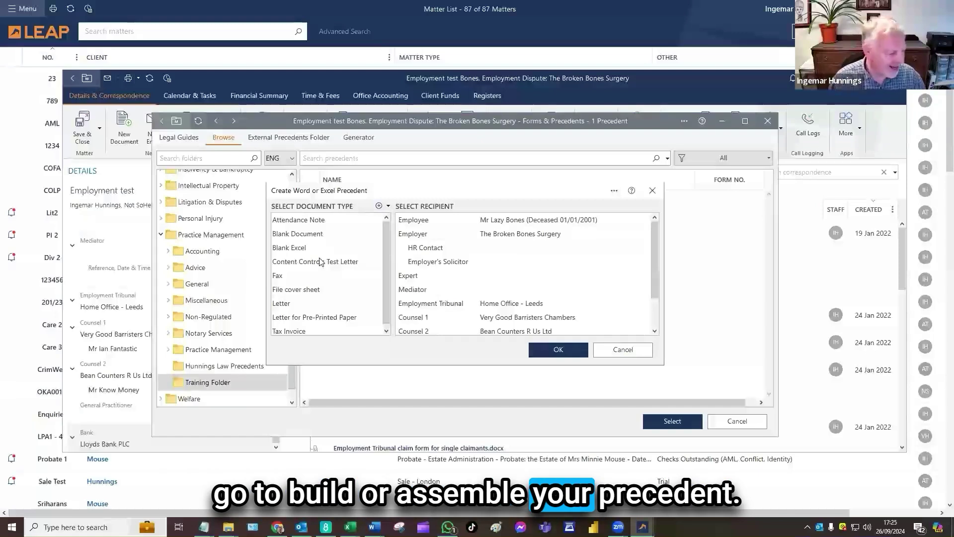
left_click(286, 305)
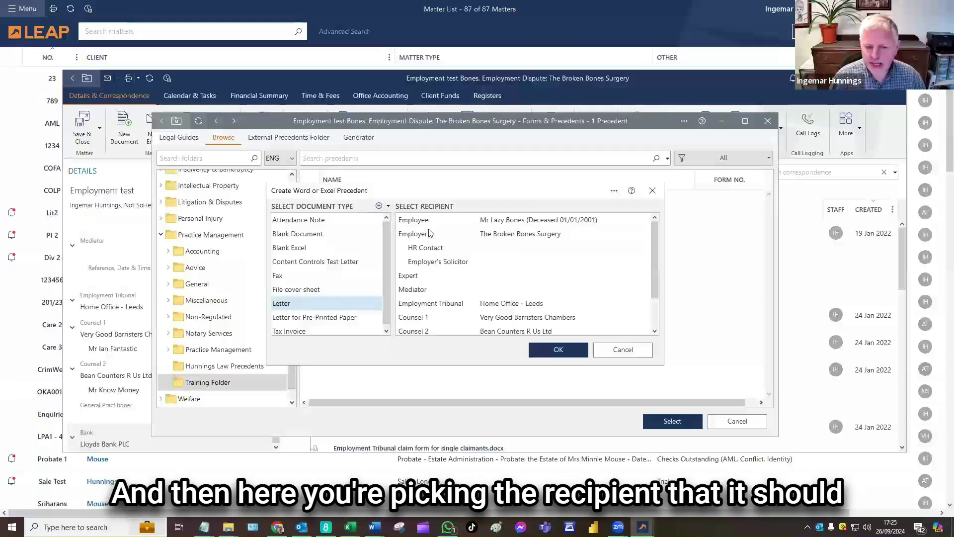
scroll(440, 230, "down", 1)
scroll(445, 233, "up", 1)
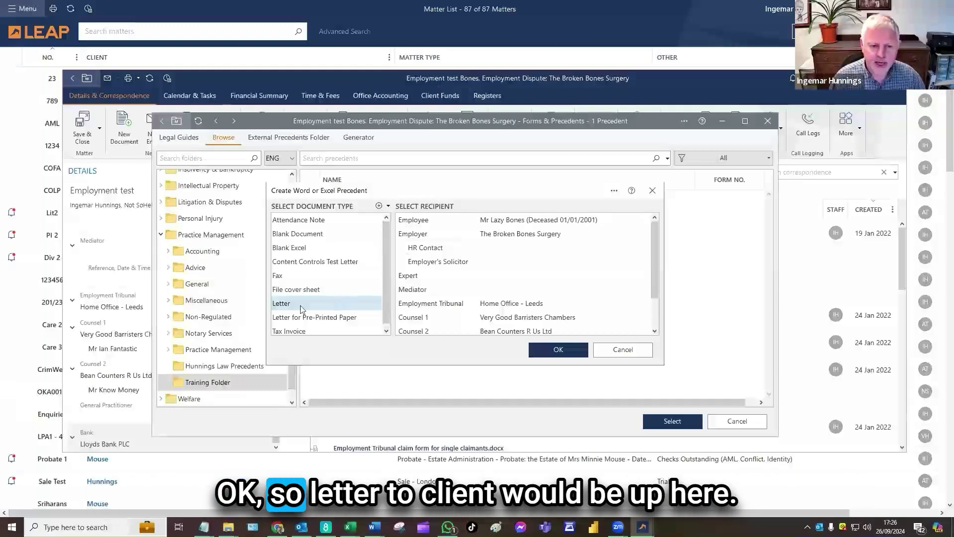
Try Employee, Employment Tribunal and Mediator in turn as recipients of the letter precedent.
left_click(417, 222)
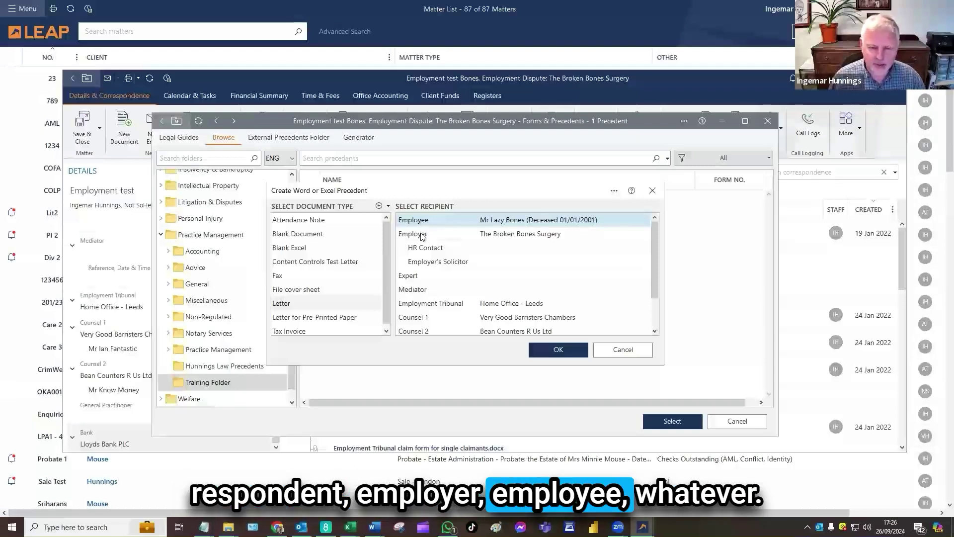
left_click(316, 303)
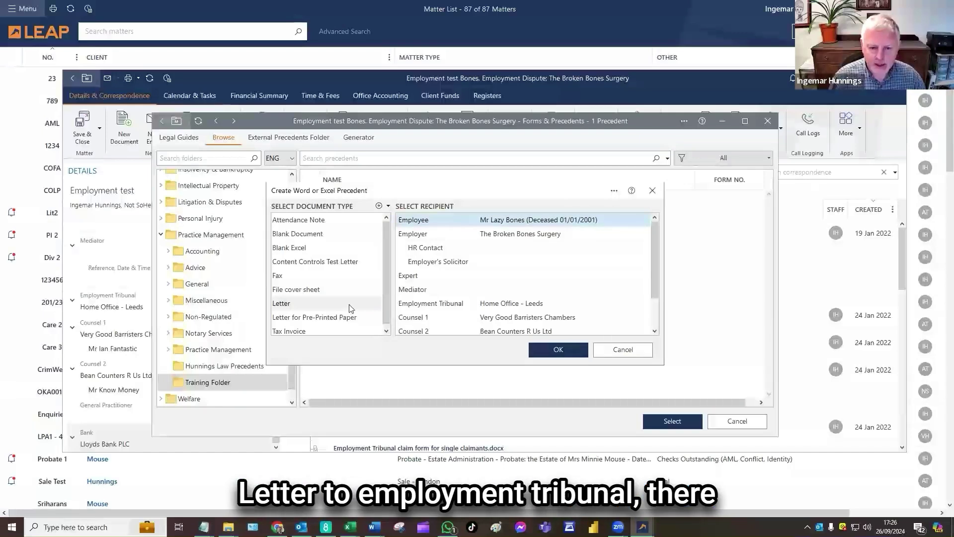
left_click(424, 307)
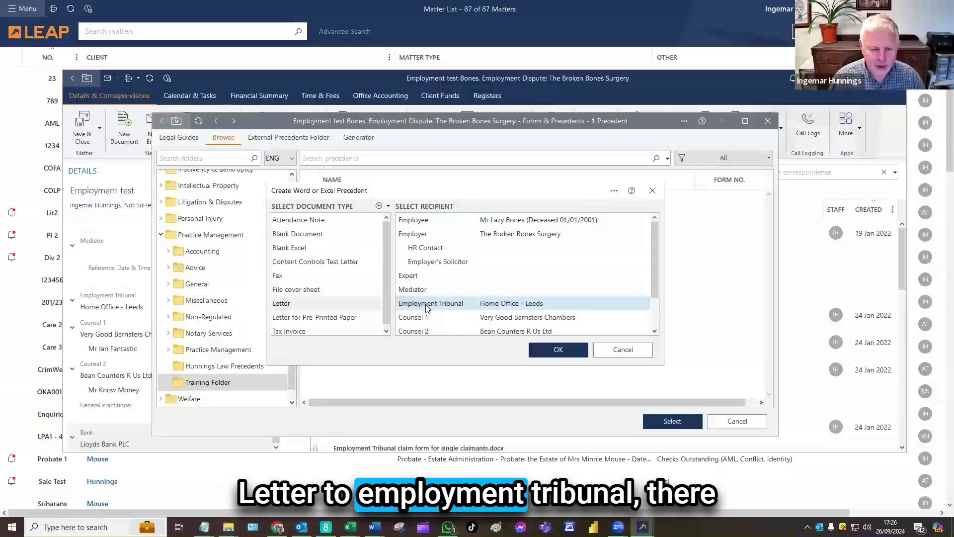
left_click(420, 289)
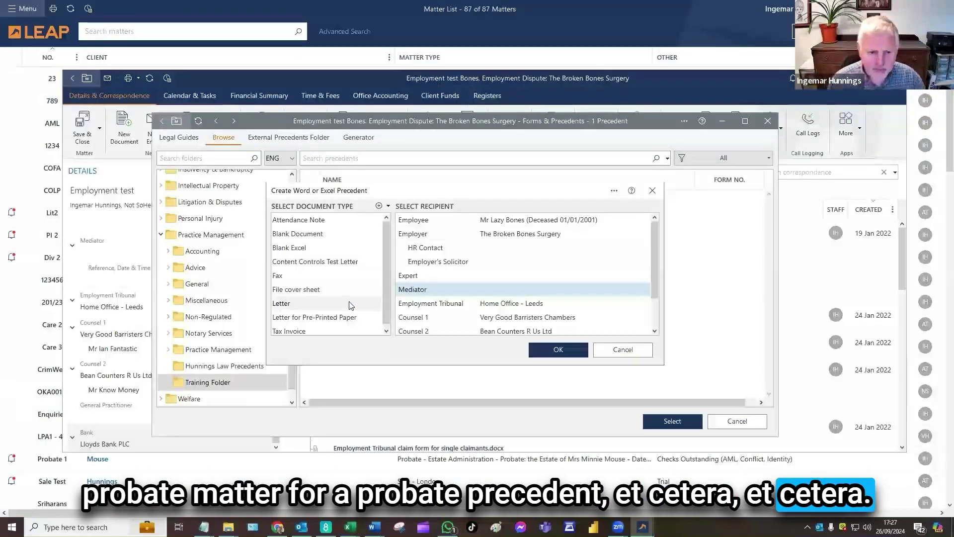
Create the precedent as a Letter with Employee as the recipient.
left_click(302, 306)
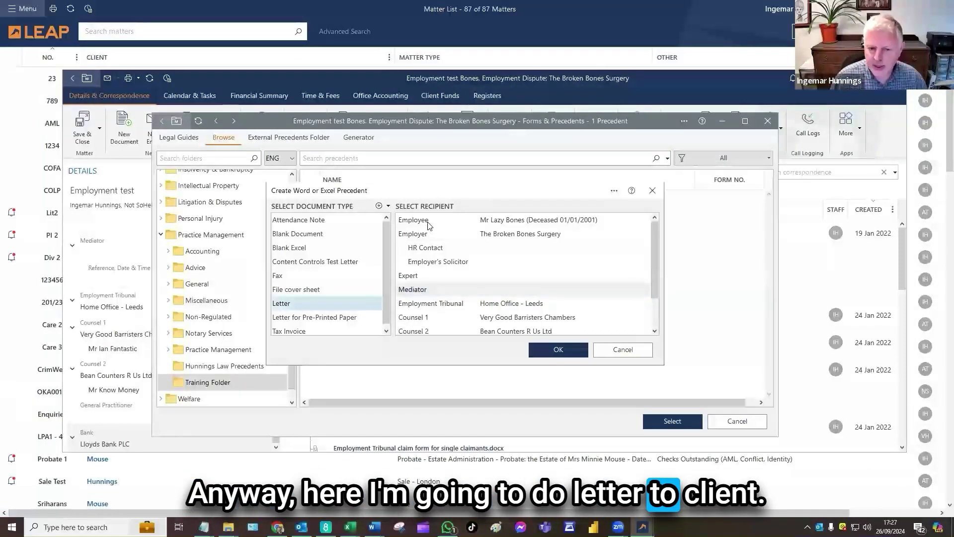
left_click(428, 223)
left_click(558, 349)
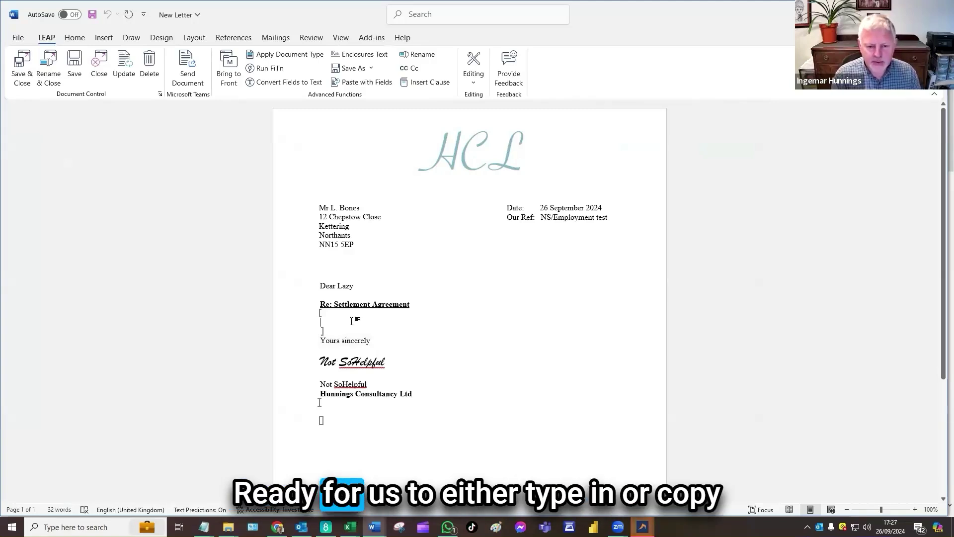
Enter two lines of random placeholder wording in the bracketed letter body below the Settlement Agreement heading and select them.
type(";dkbjndf")
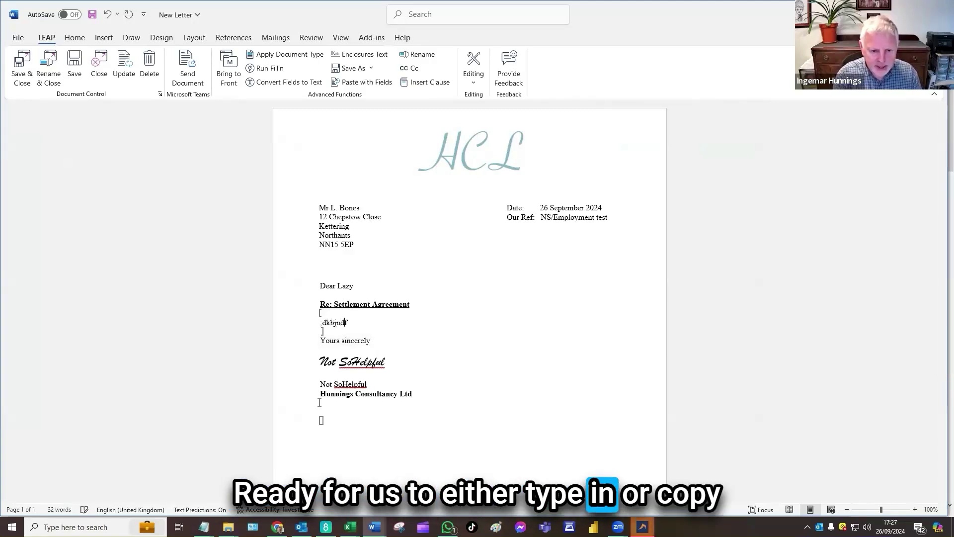
type("jlab/lbvjkdnavdl/abnd/a")
key("Return")
type("S:lbknbkl/n")
key("Return")
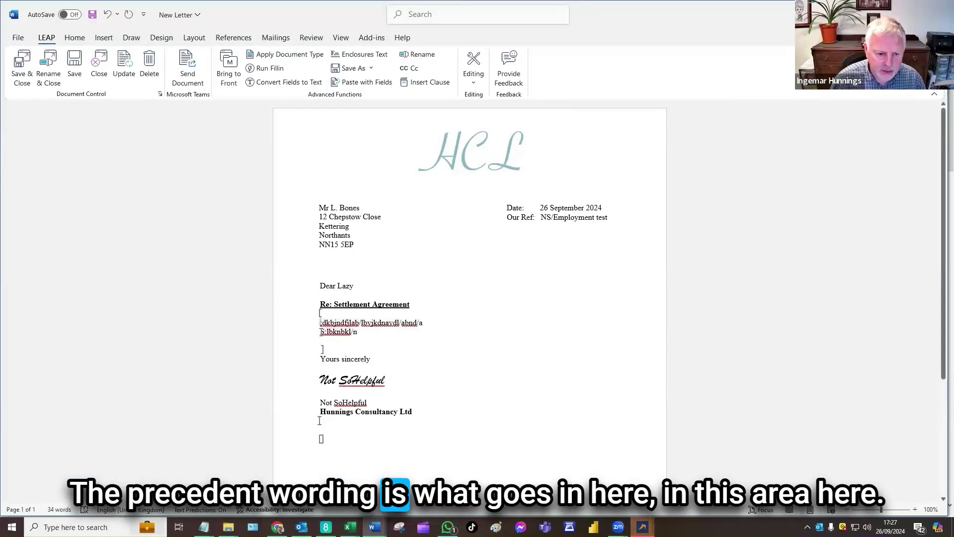
left_click_drag(320, 322, 329, 345)
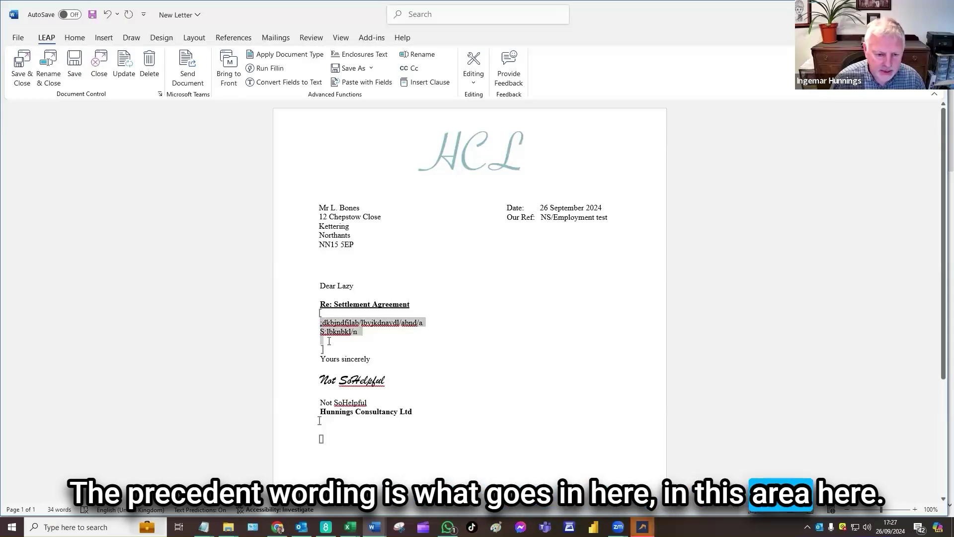
Examine the letter template content above and below the bracketed body, including the file number field beside Our Ref.
left_click(321, 353)
mouse_move(321, 353)
left_mouse_down()
mouse_move(348, 385)
mouse_move(323, 447)
left_mouse_up()
left_click_drag(330, 143, 337, 285)
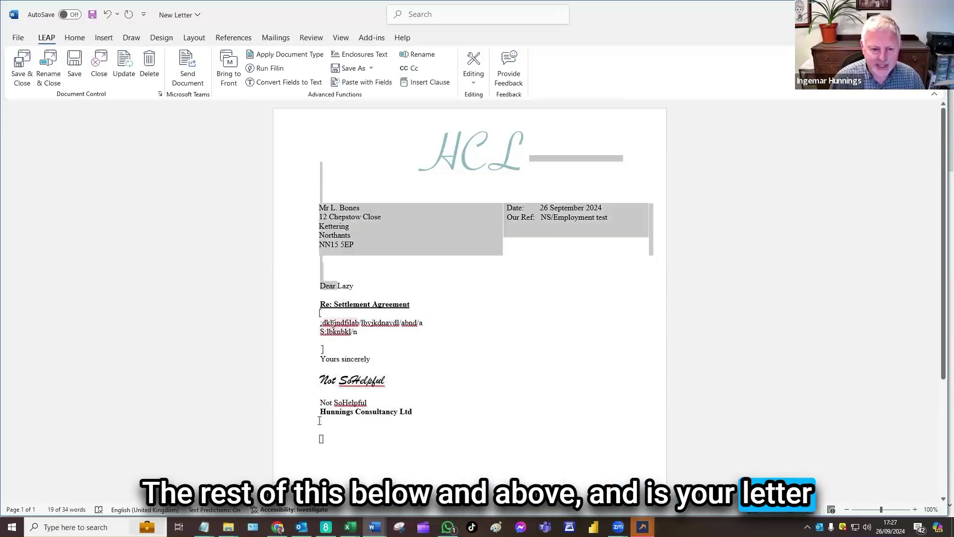
left_click(370, 336)
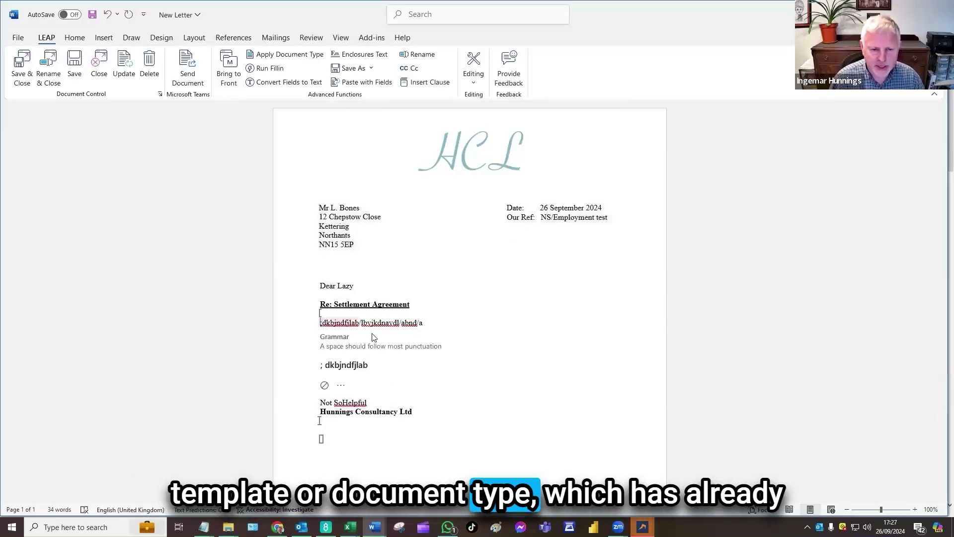
left_click(341, 217)
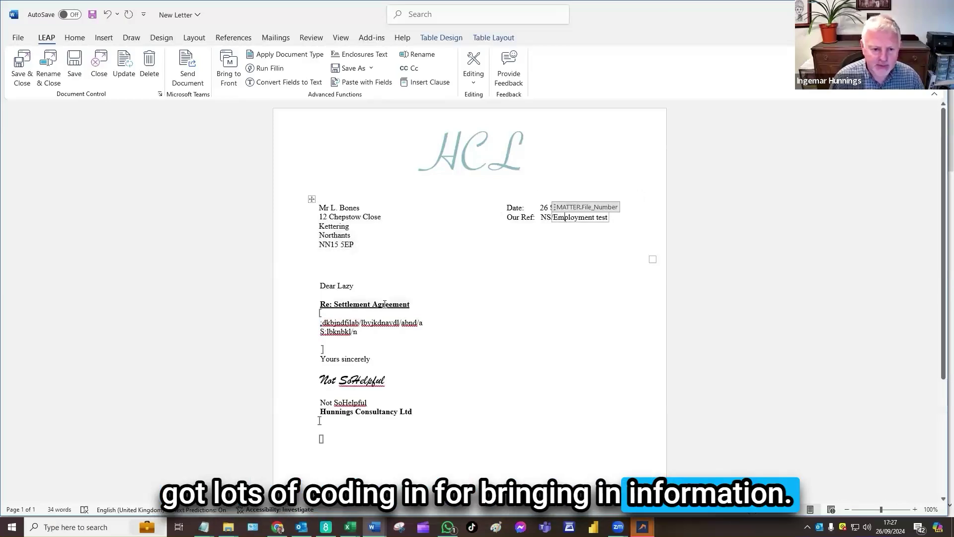
left_click(334, 339)
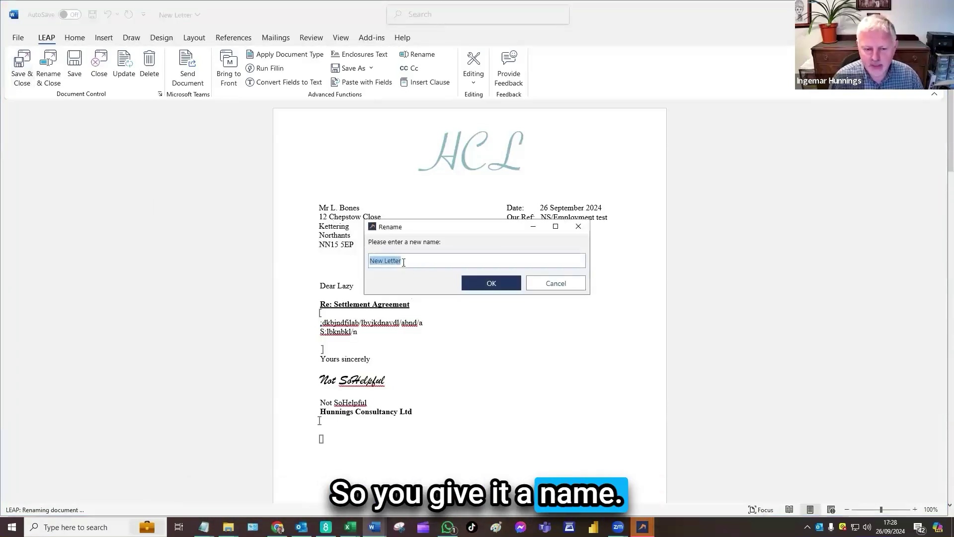
Rename and close the new precedent as "letter to client about training", and close the leftover email document in Word.
type("lette")
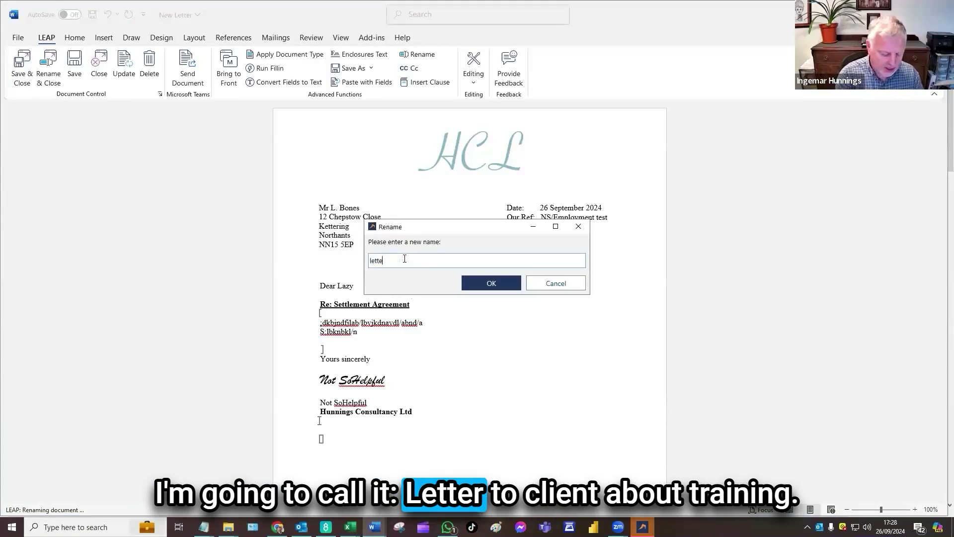
type("r to client a")
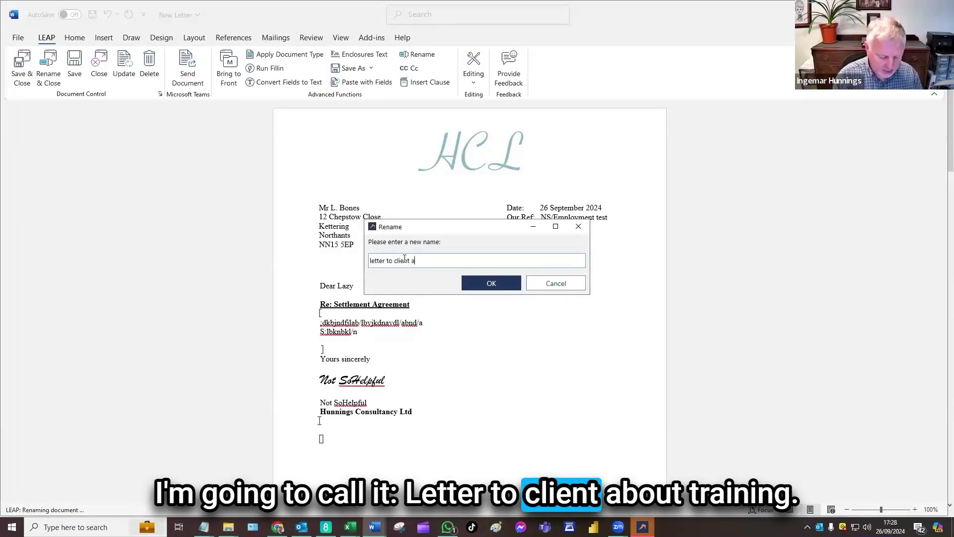
type("bout traini")
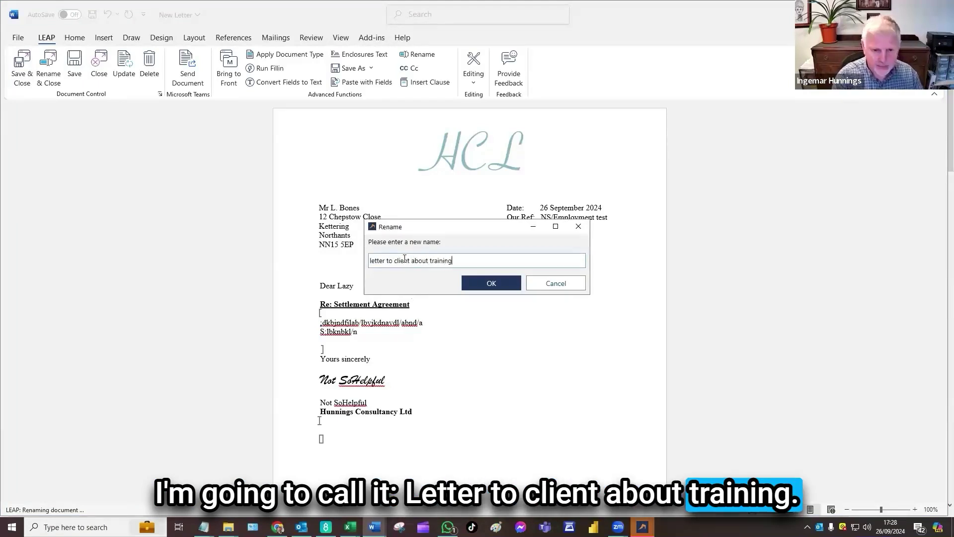
type("ng")
key("Return")
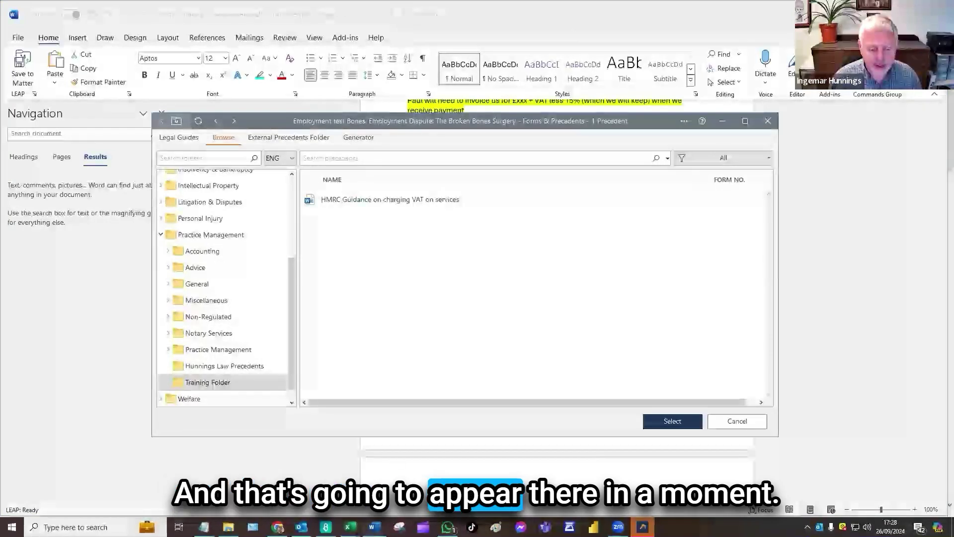
mouse_move(374, 527)
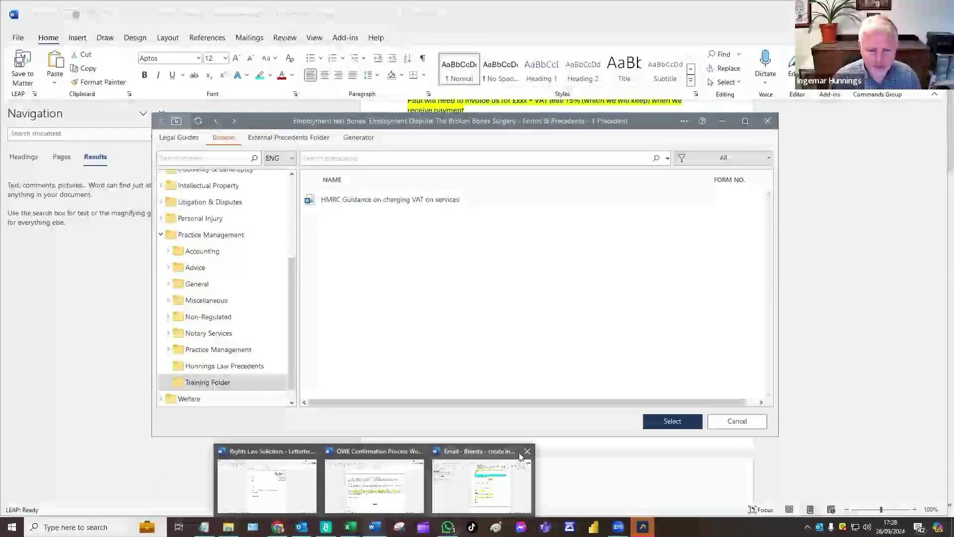
left_click(528, 453)
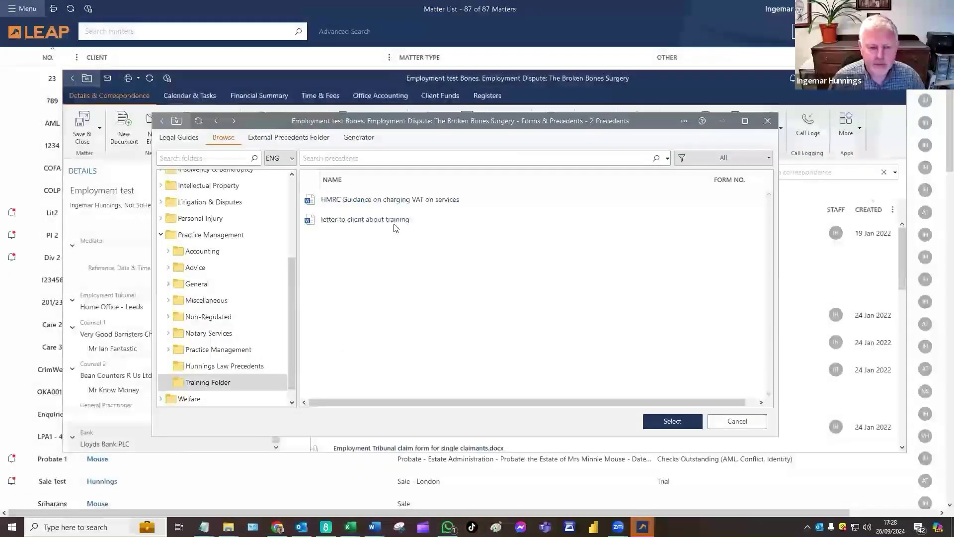
Rename the letter precedent in Training Folder to "Letter to client about training" with a capital L.
right_click(333, 219)
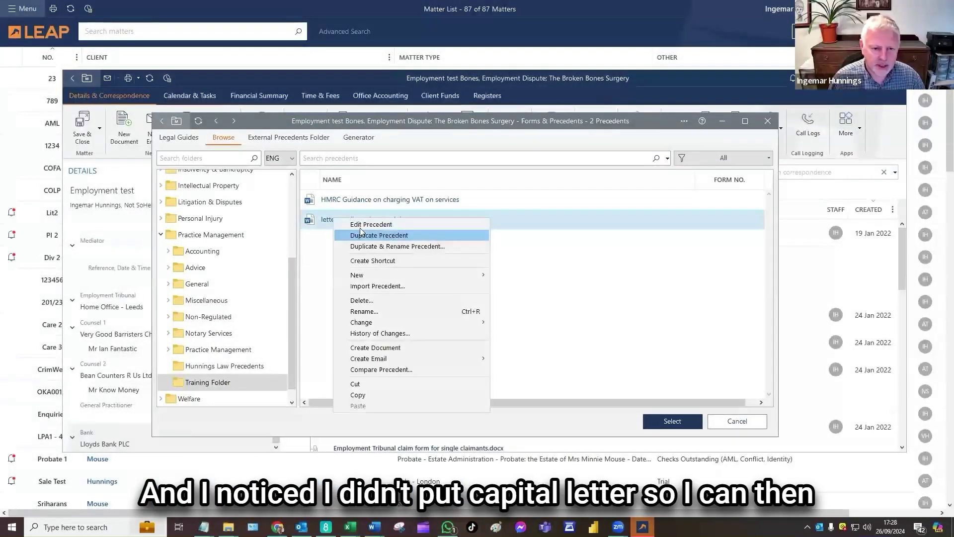
left_click(363, 312)
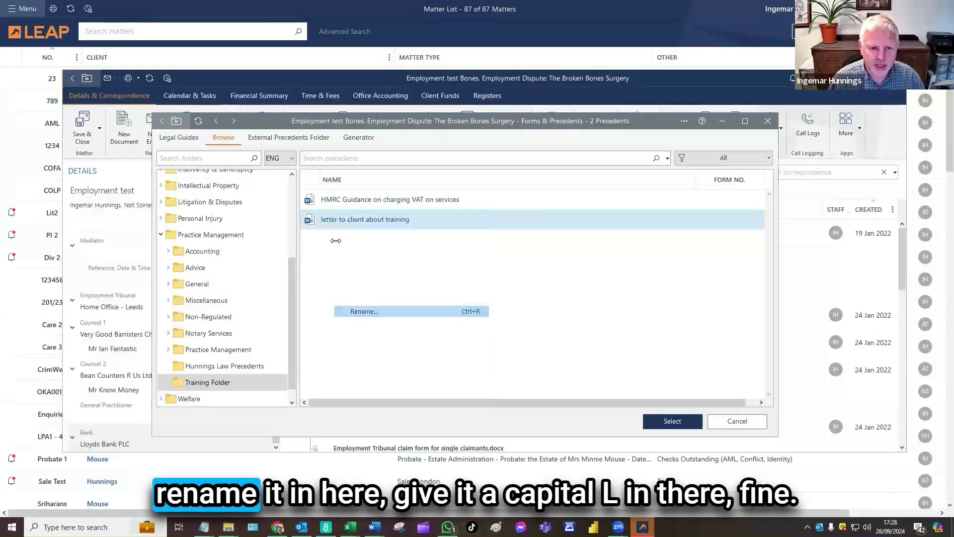
key("Home")
key("Delete")
type("L")
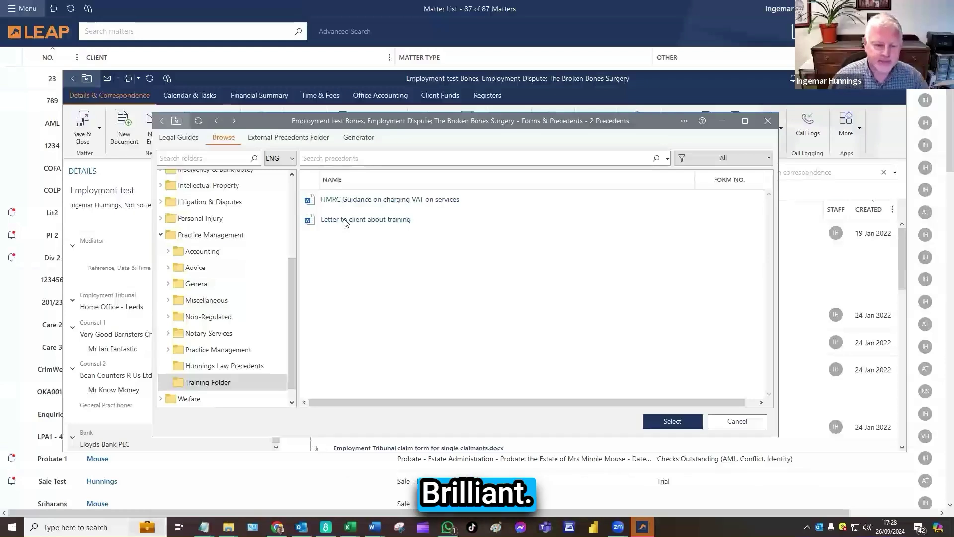
Open the "Letter to client about training" precedent for editing and check the wording between its start and end bookmarks.
right_click(347, 223)
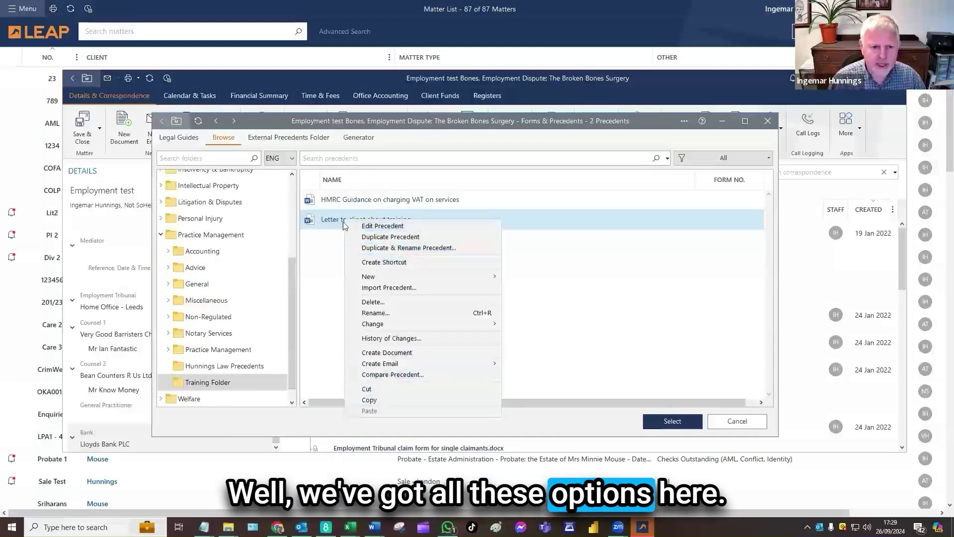
key("Escape")
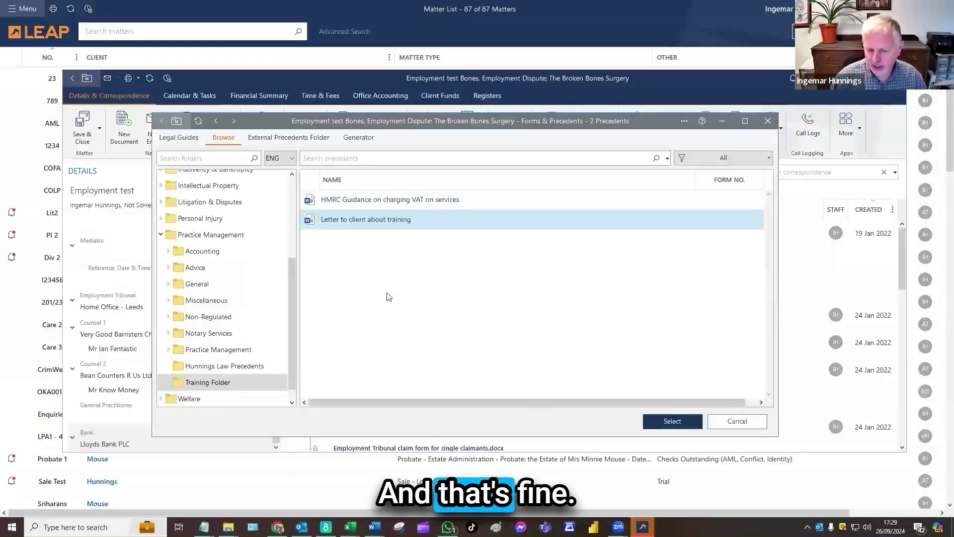
right_click(364, 223)
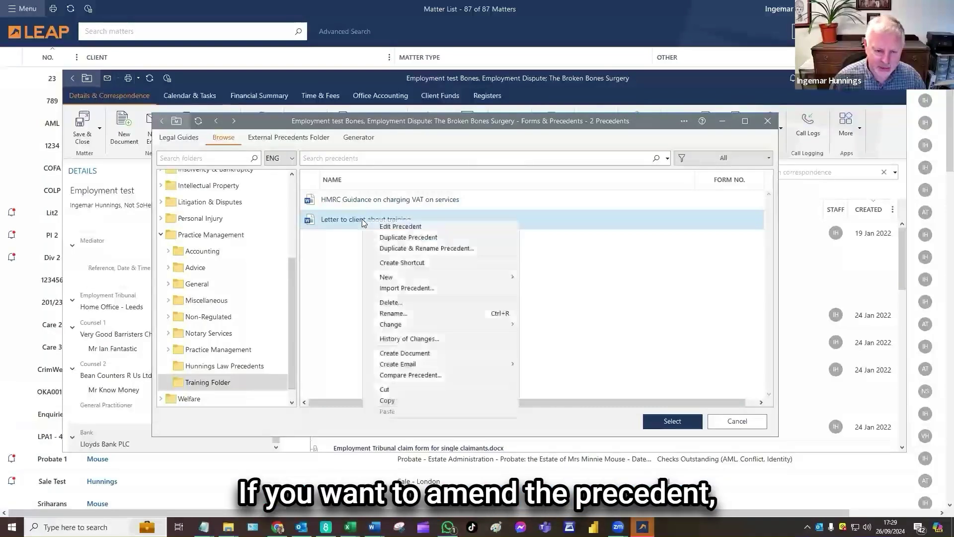
left_click(436, 227)
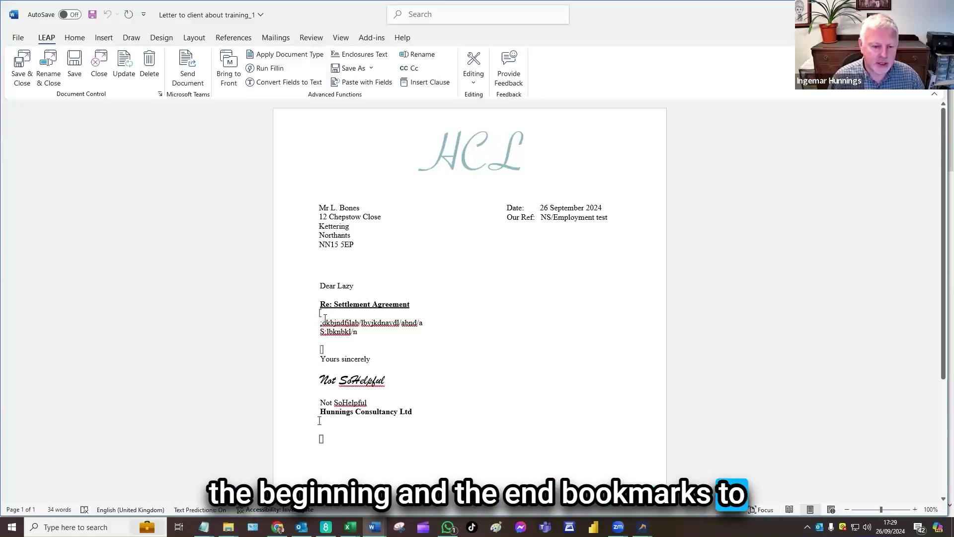
left_click_drag(320, 322, 329, 340)
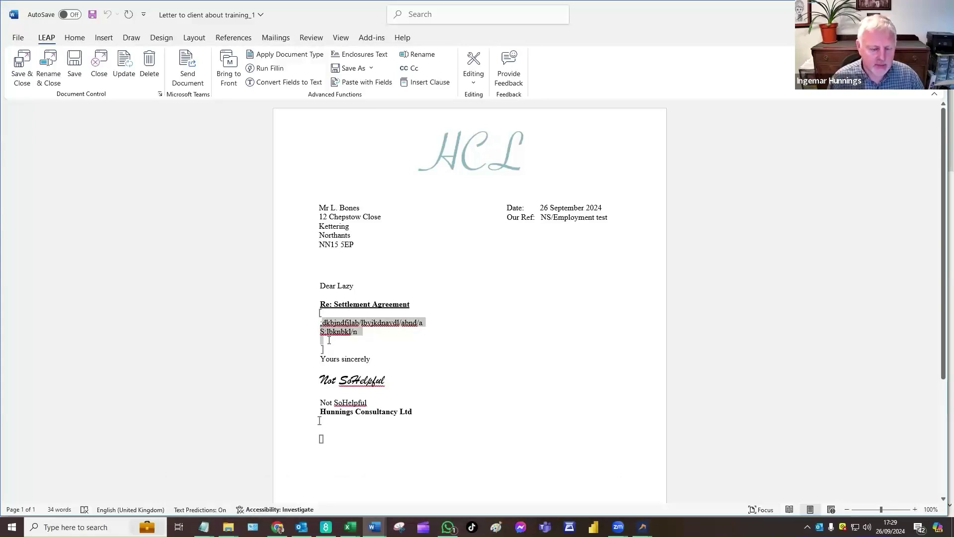
left_click(359, 353)
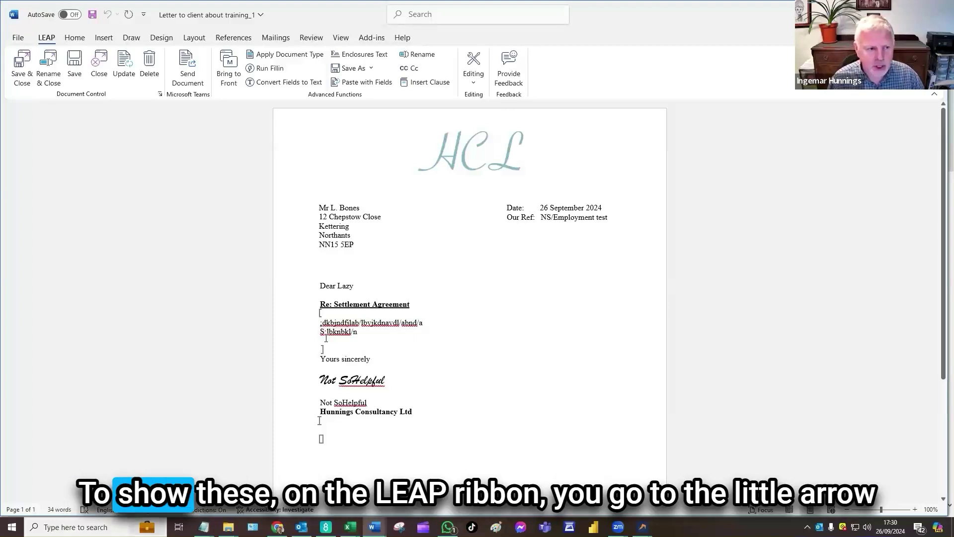
Turn off Show Bookmarks in the LEAP automation options for Word and place the cursor in the blank line below the body.
left_click(160, 95)
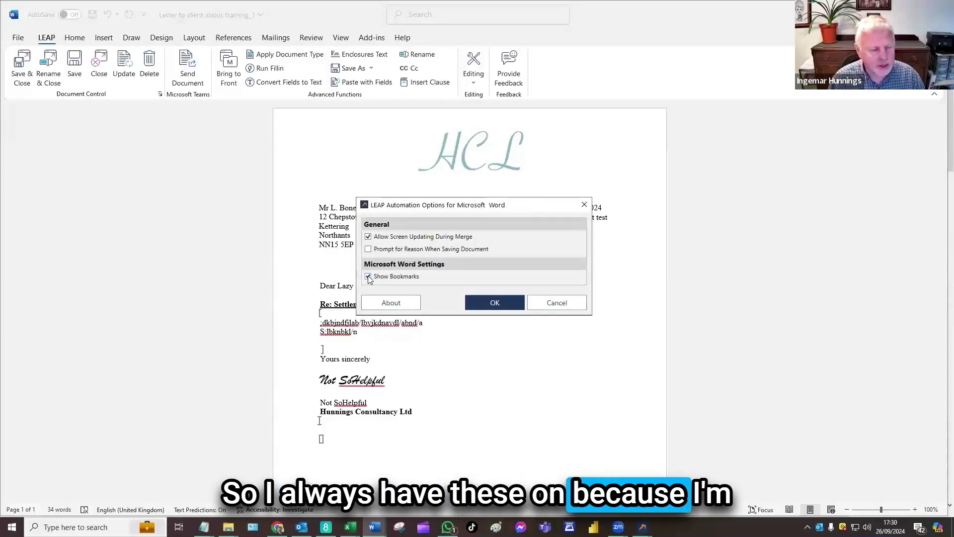
left_click(368, 276)
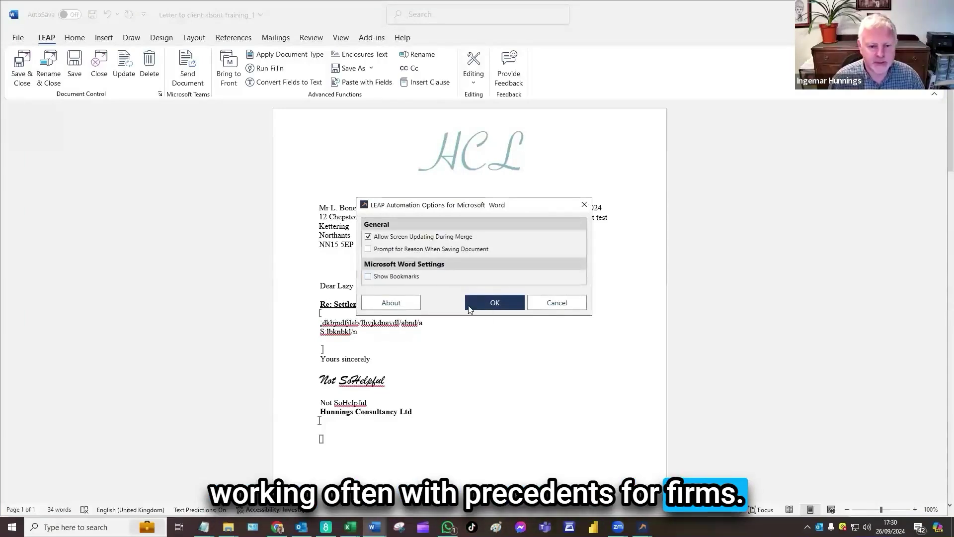
left_click(493, 303)
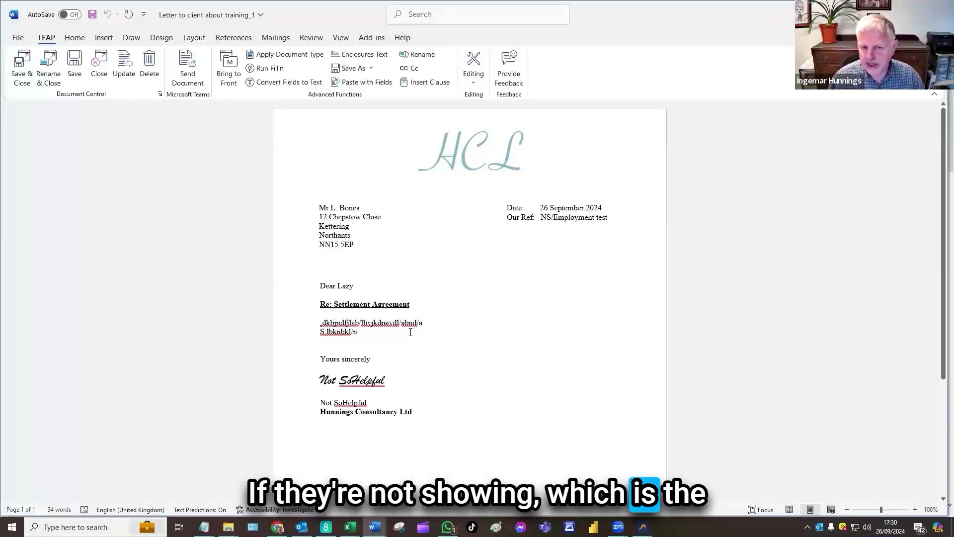
left_click(325, 343)
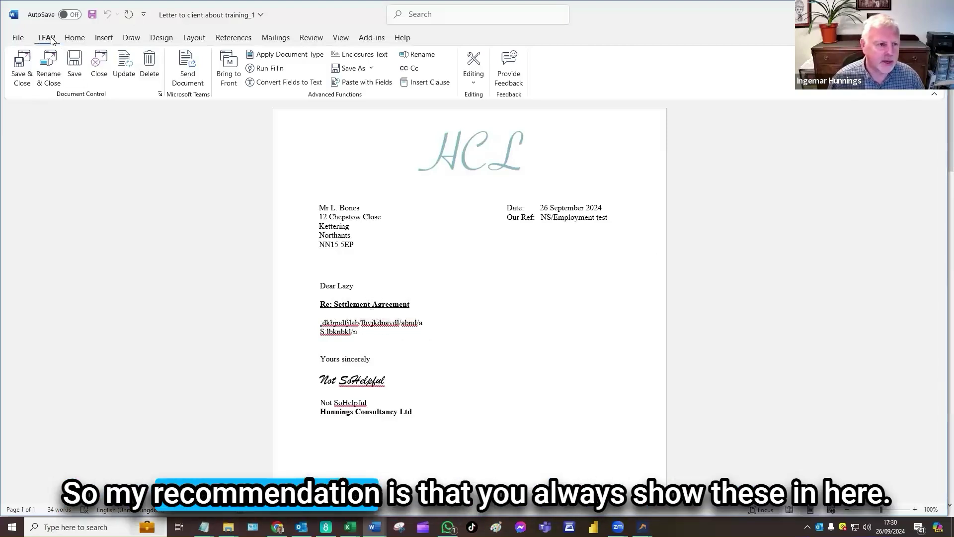
Turn on Show Bookmarks in the LEAP automation options and delete the blank line at the end of the bracketed body.
left_click(160, 94)
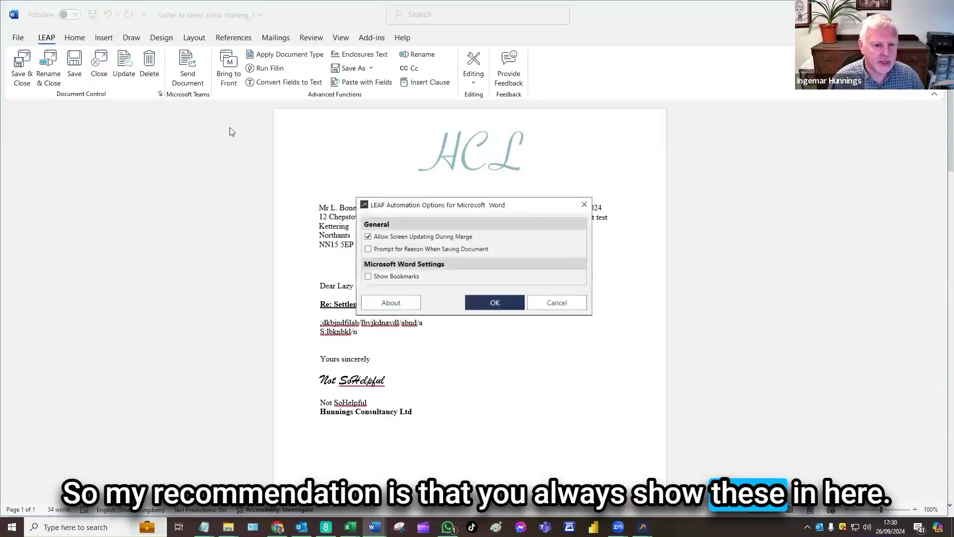
left_click(495, 303)
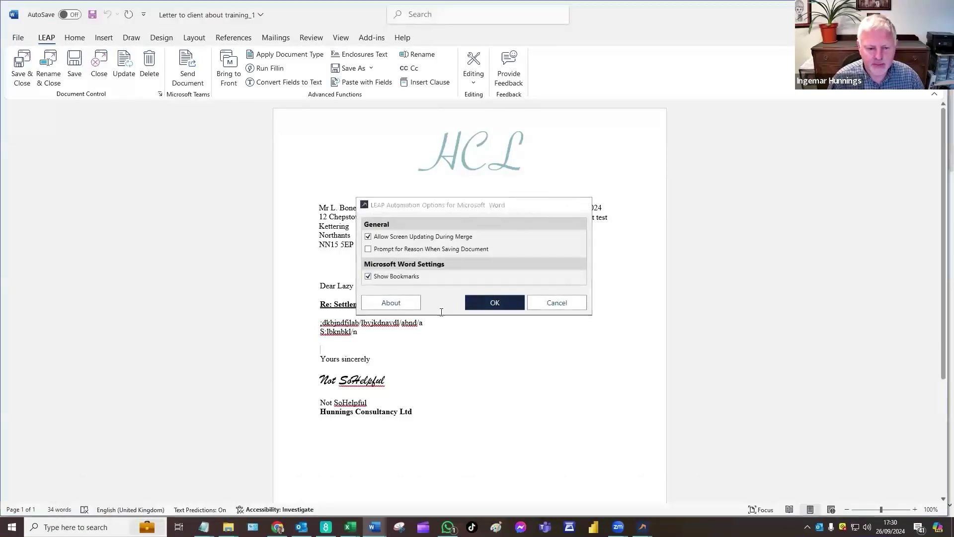
left_click(338, 338)
key("BackSpace")
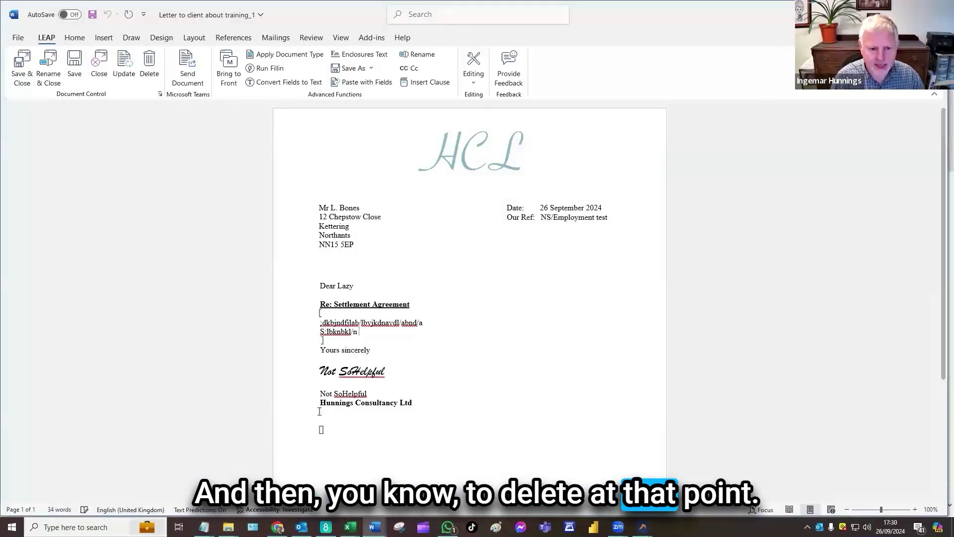
Format the first word of the body's first line in bold with part of it highlighted in turquoise.
left_click(328, 329)
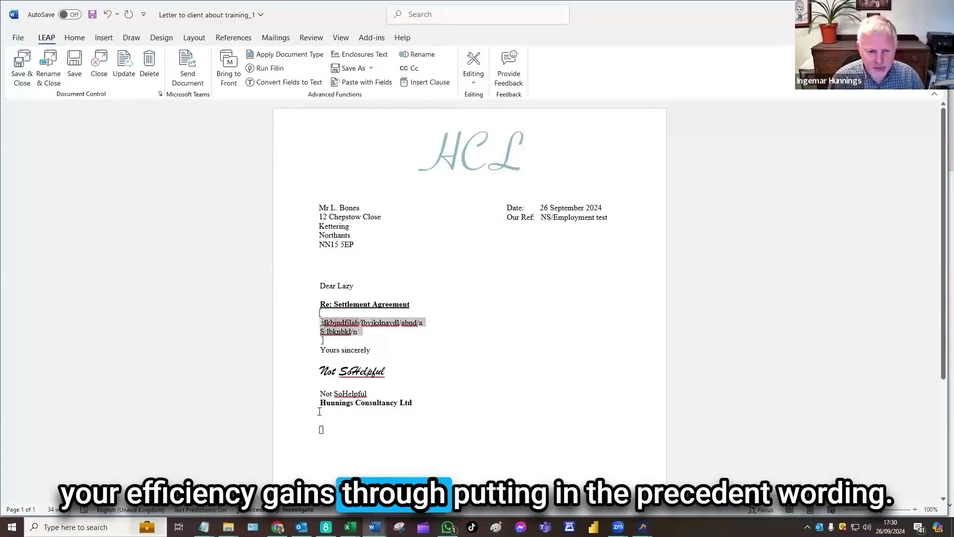
left_click(336, 323)
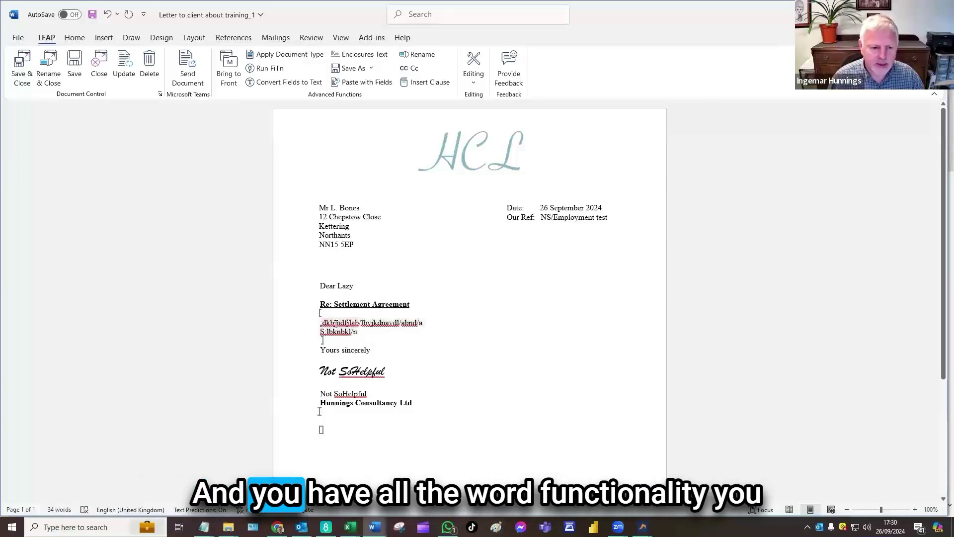
left_click(78, 37)
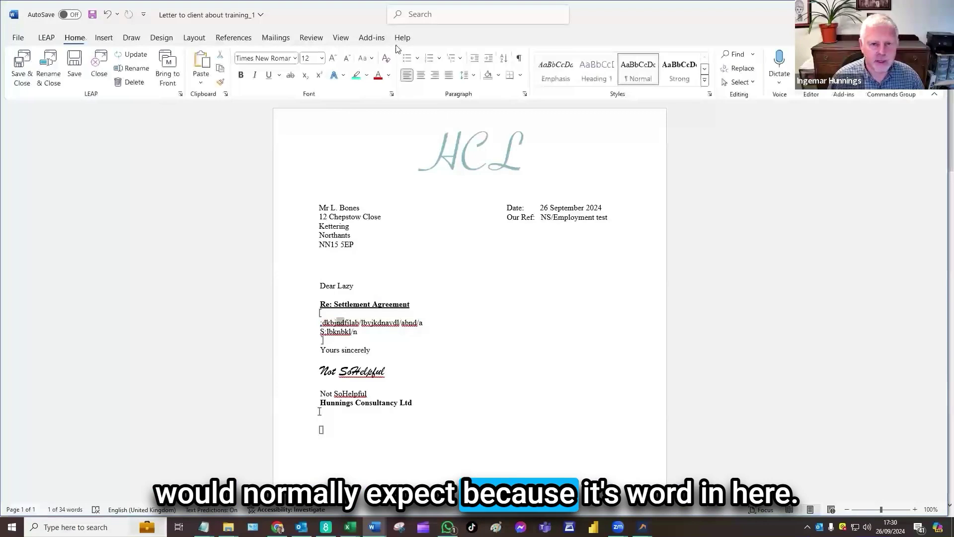
left_click(356, 76)
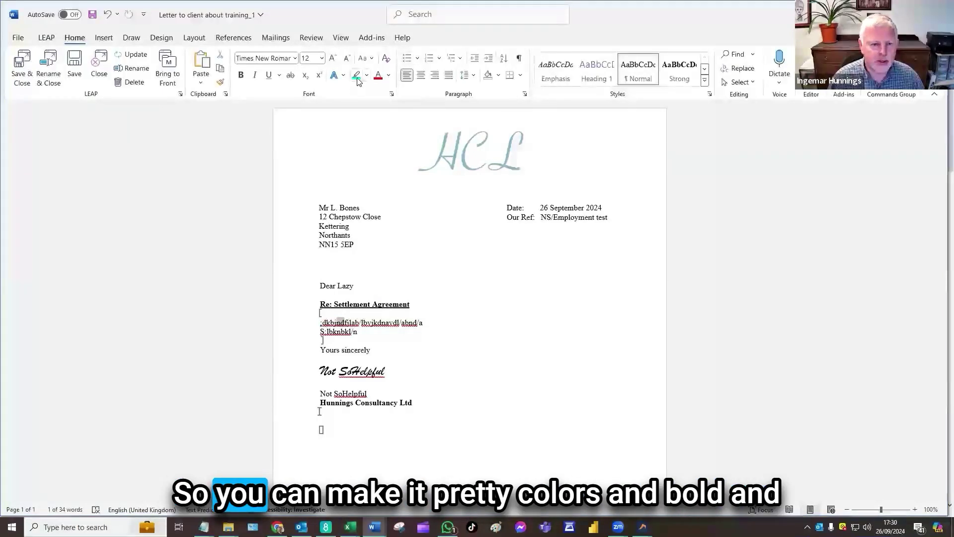
left_click(241, 75)
left_click(376, 323)
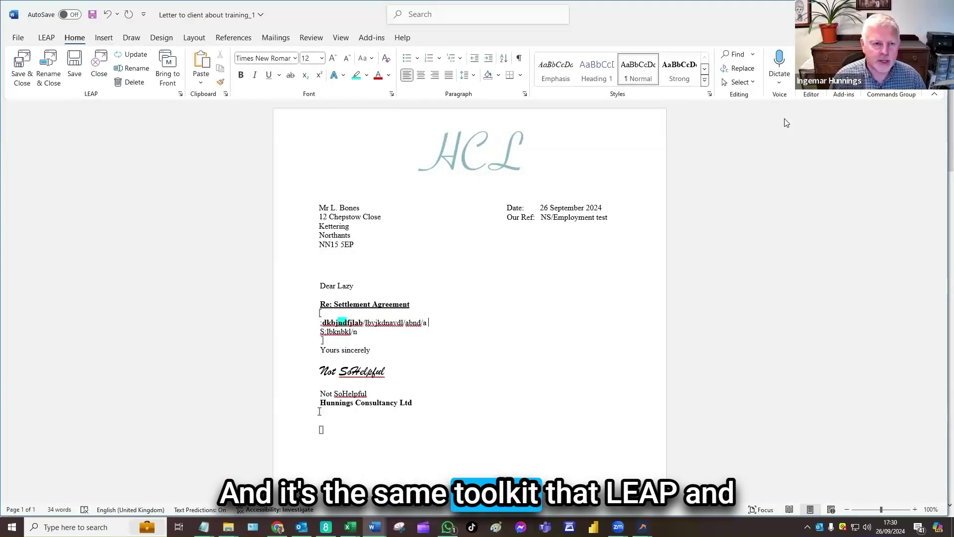
Show the LEAP field names throughout the letter to check which parts are merged fields, and hide them again.
left_click(46, 38)
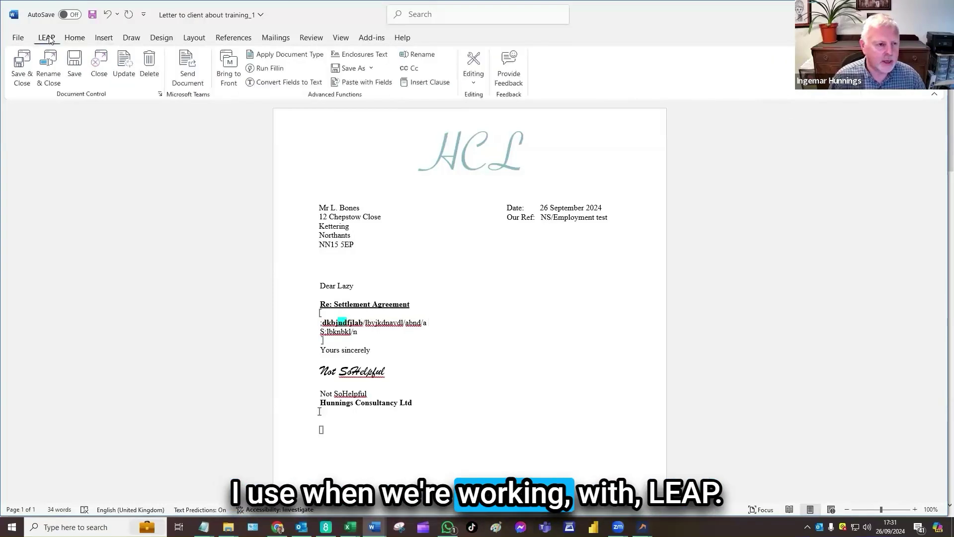
left_click(475, 82)
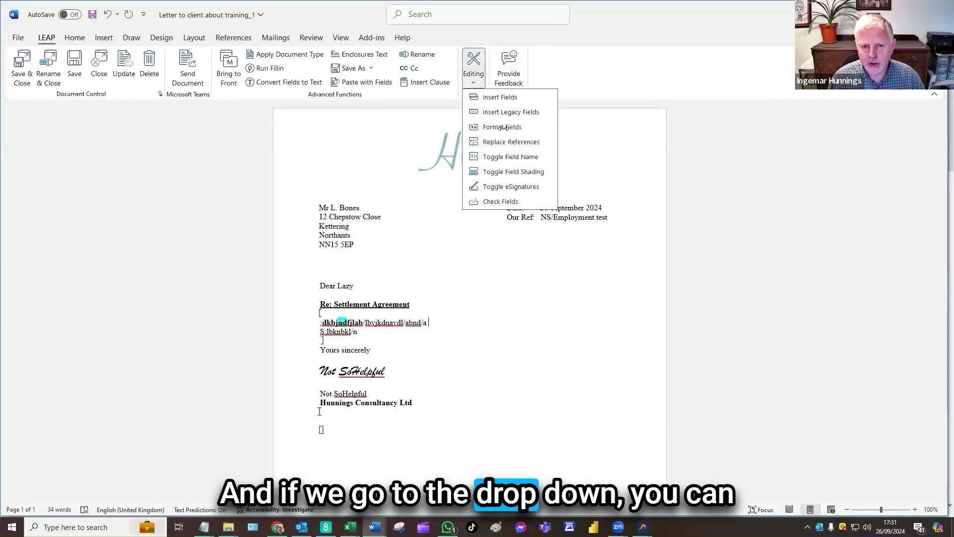
left_click(526, 157)
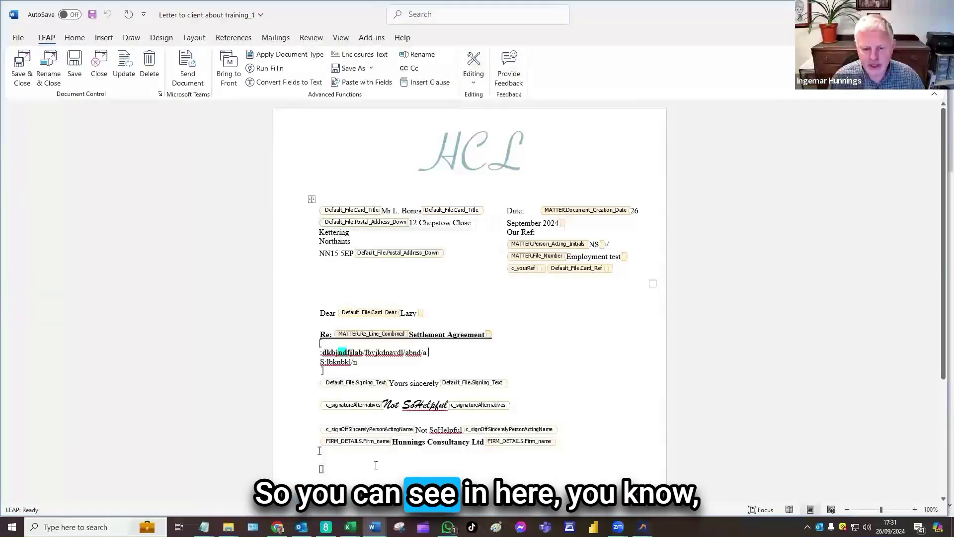
left_click(475, 83)
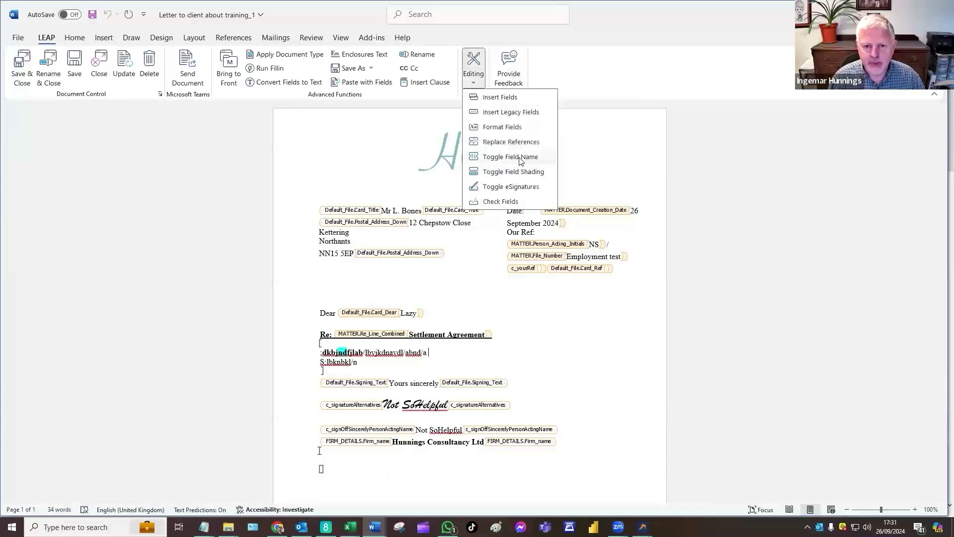
left_click(512, 157)
Open the LEAP field library, browse the available cards and tables, and list the fields of the Matter table.
left_click(475, 79)
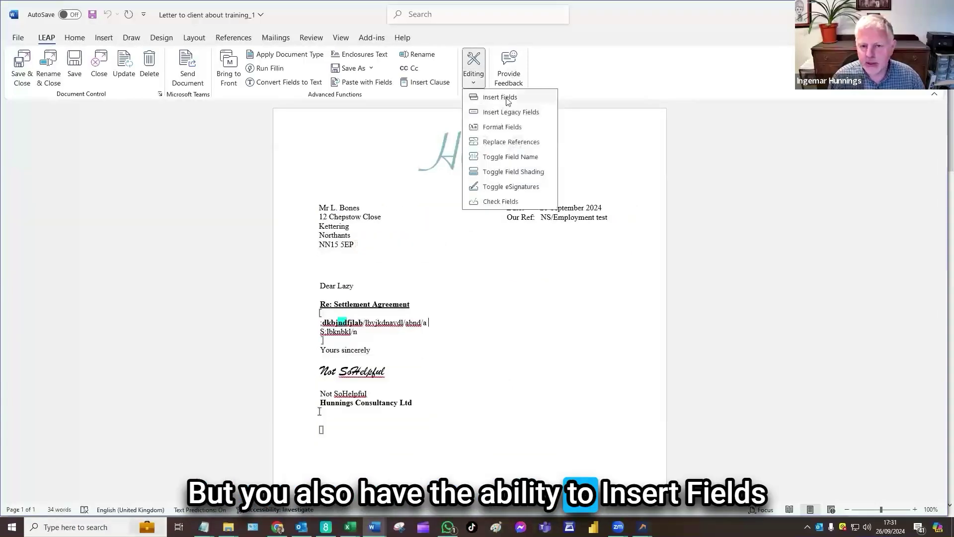
left_click(507, 99)
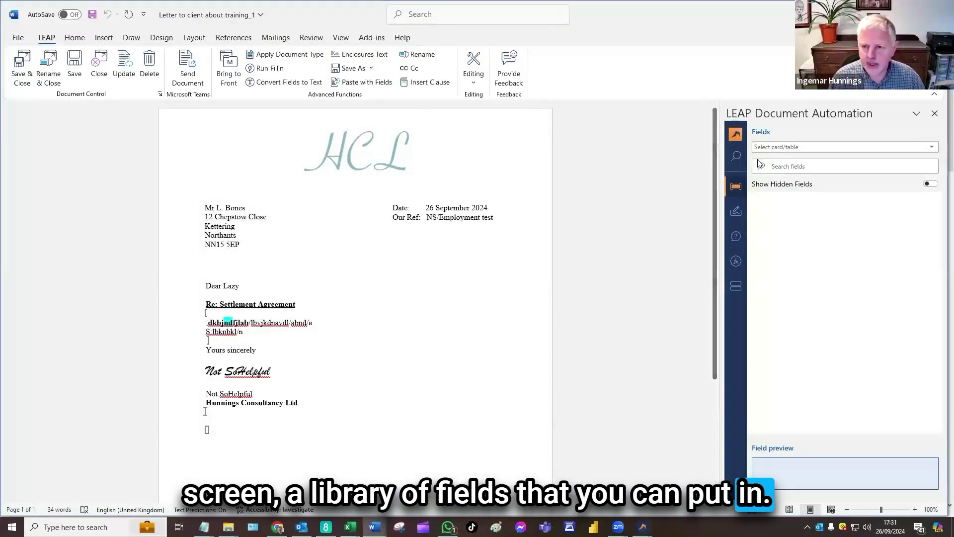
left_click(779, 147)
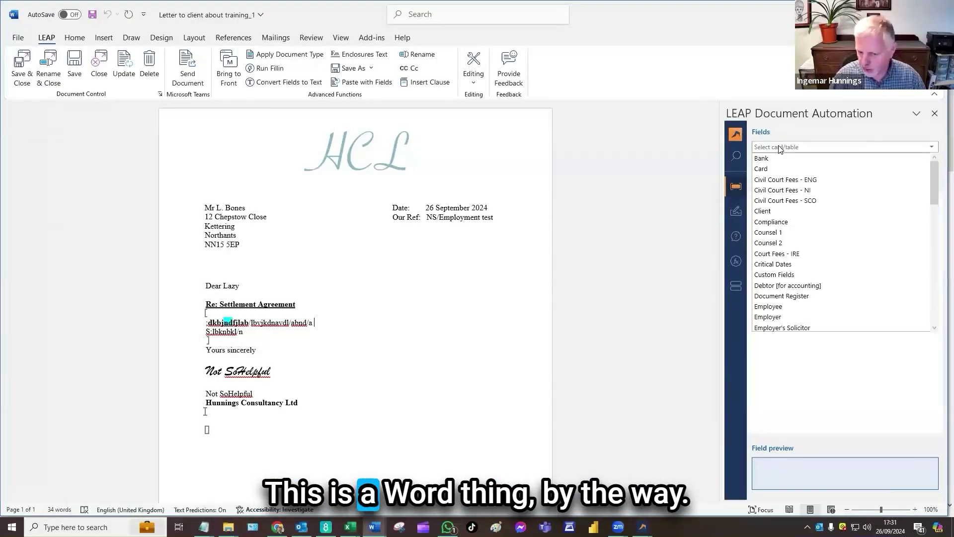
scroll(810, 278, "down", 12)
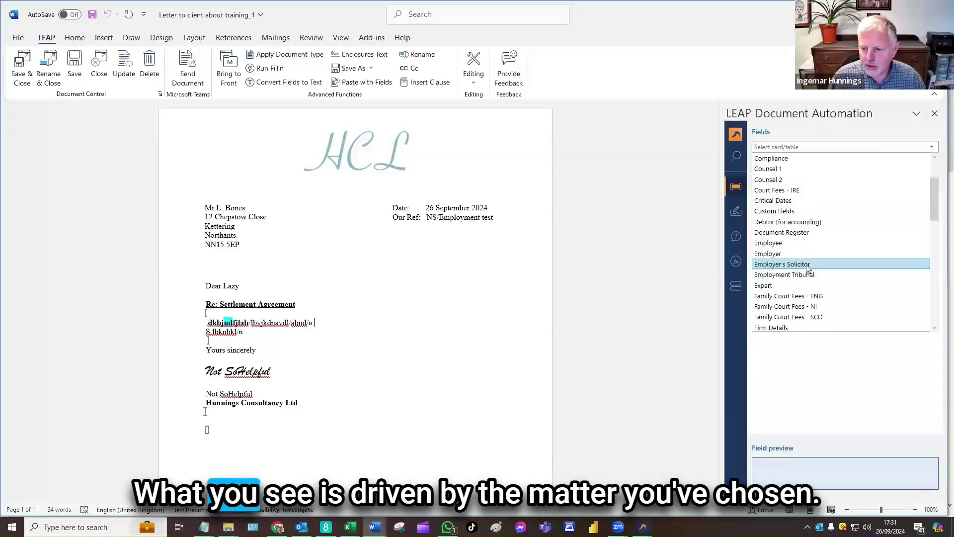
scroll(813, 300, "up", 12)
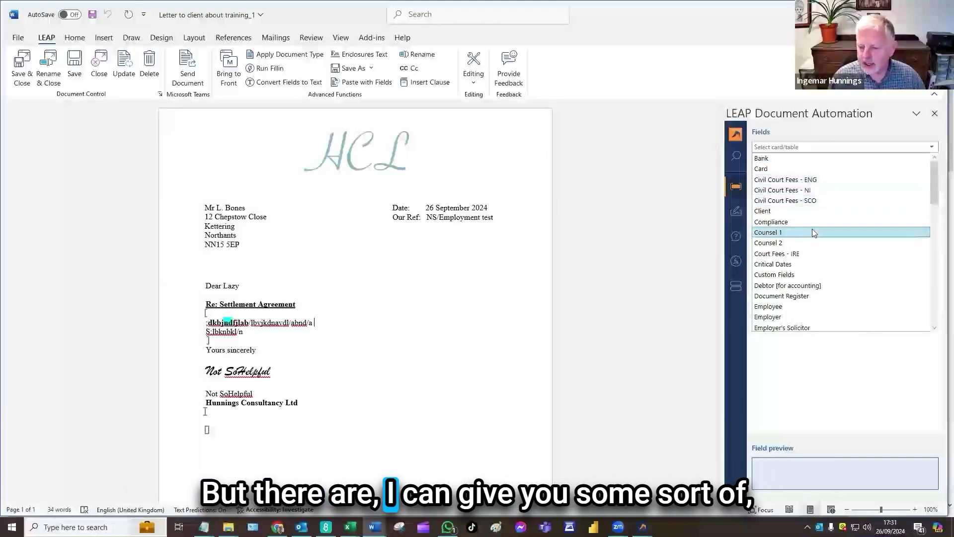
scroll(813, 233, "down", 4)
scroll(813, 235, "down", 12)
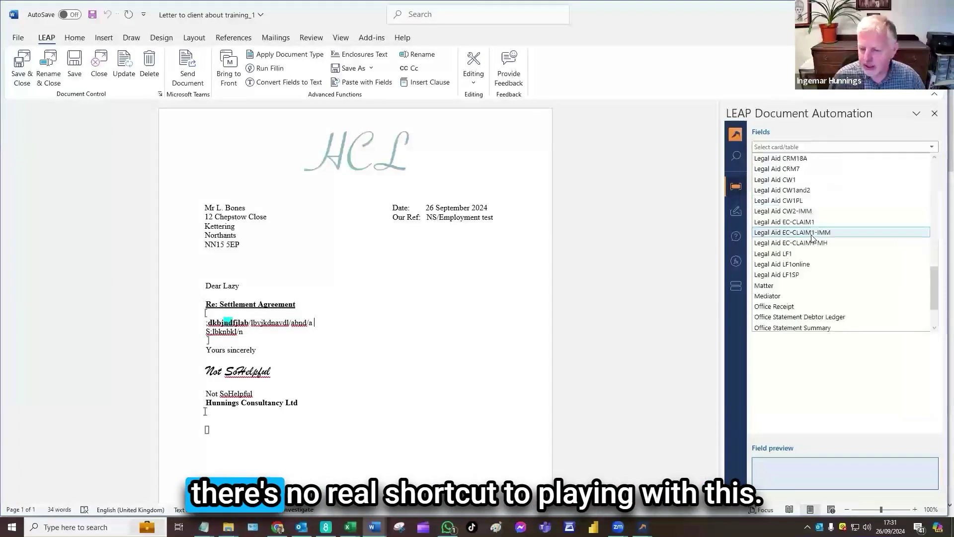
scroll(813, 235, "down", 2)
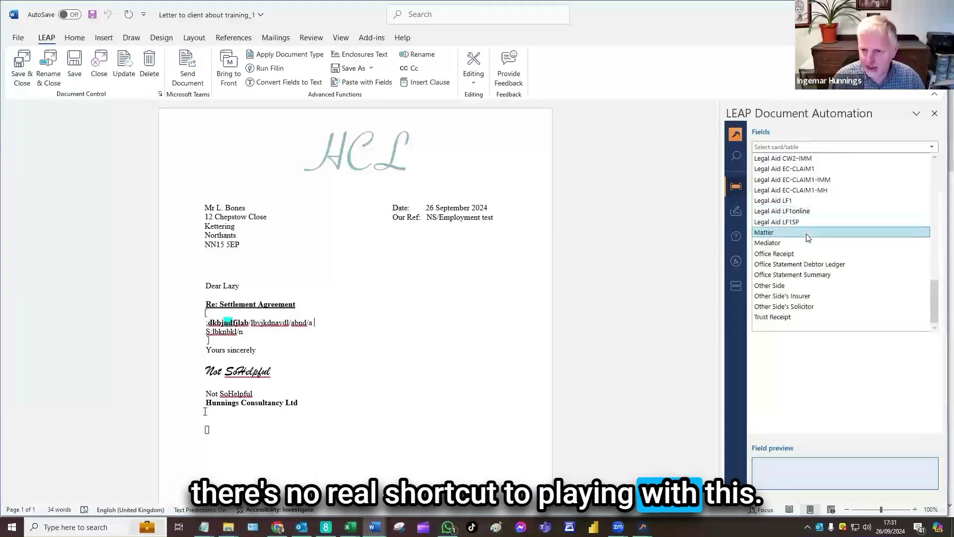
left_click(770, 234)
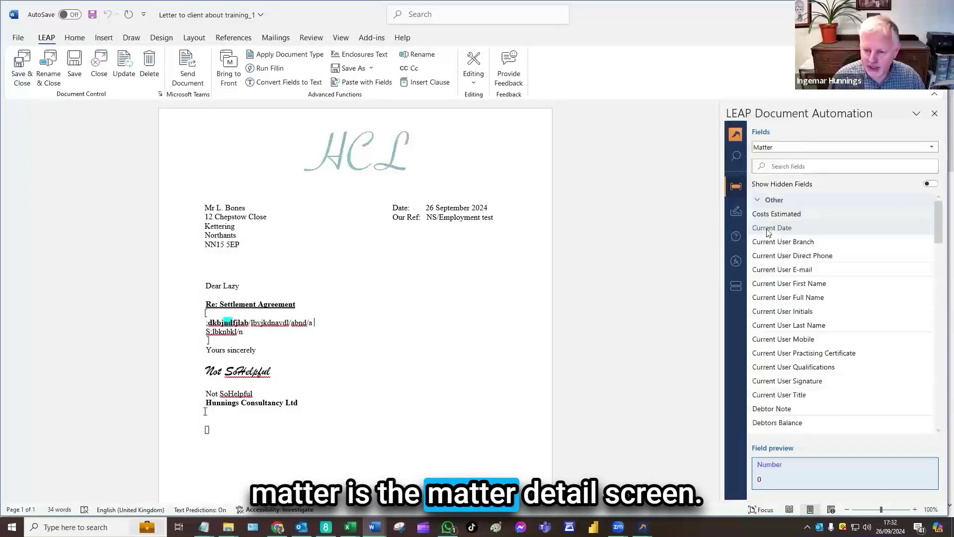
Insert the Matter field Person Acting Full Name at the end of the body's first line.
left_click(314, 322)
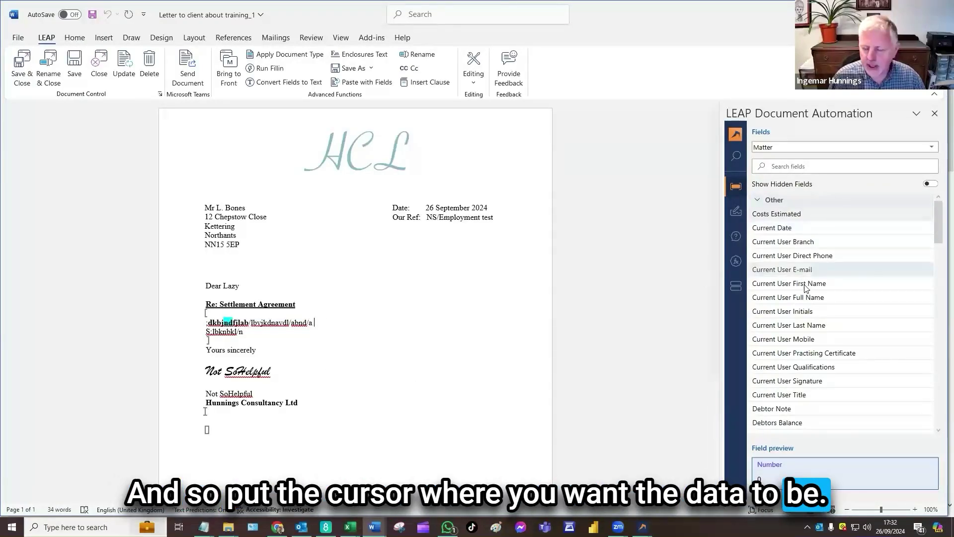
scroll(806, 298, "down", 4)
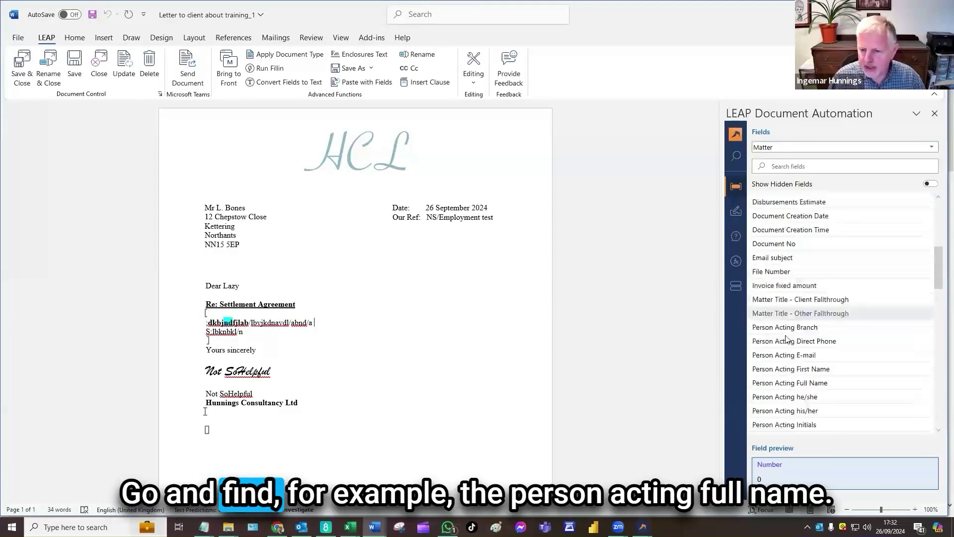
scroll(787, 338, "down", 3)
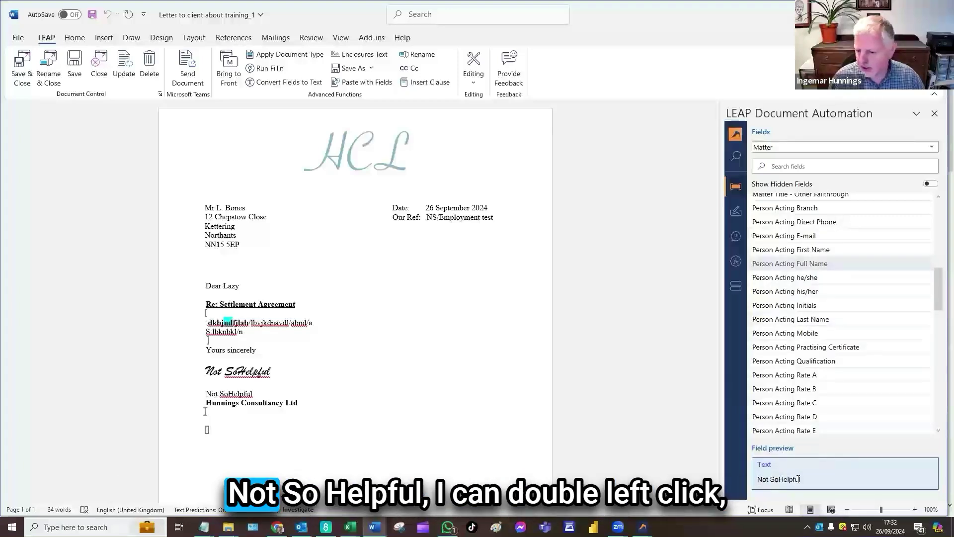
double_click(821, 265)
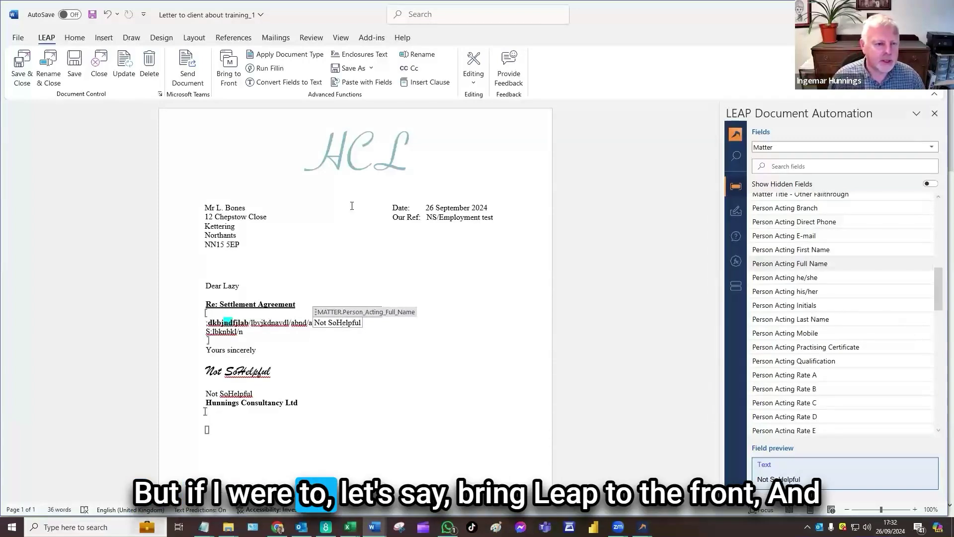
Switch to LEAP, set the matter's Person Acting to the first staff member listed, and update the letter's fields in Word.
left_click(229, 69)
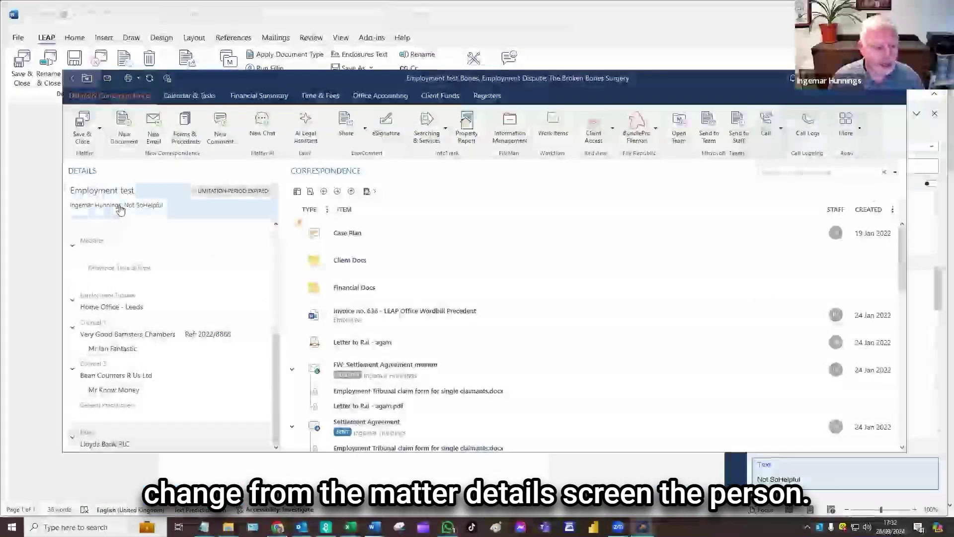
left_click(121, 208)
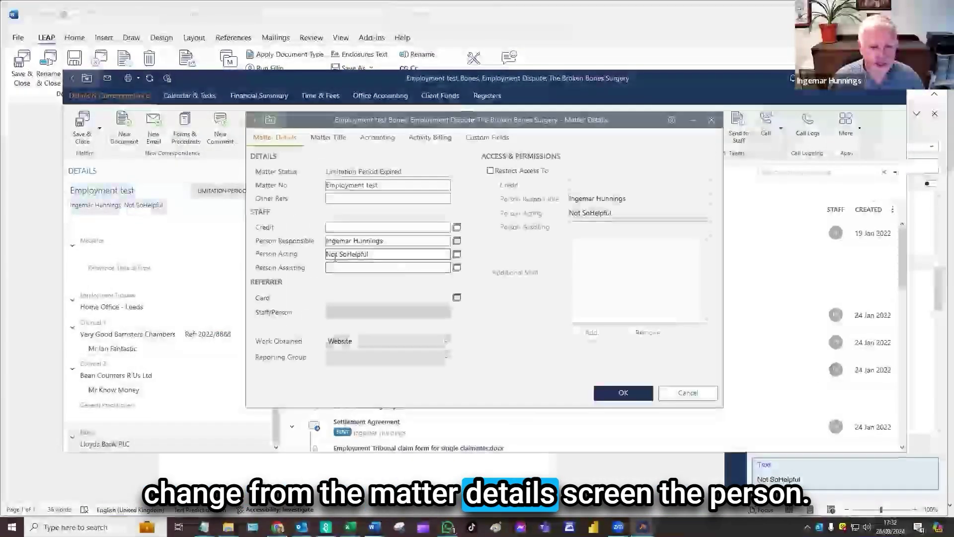
left_click(457, 254)
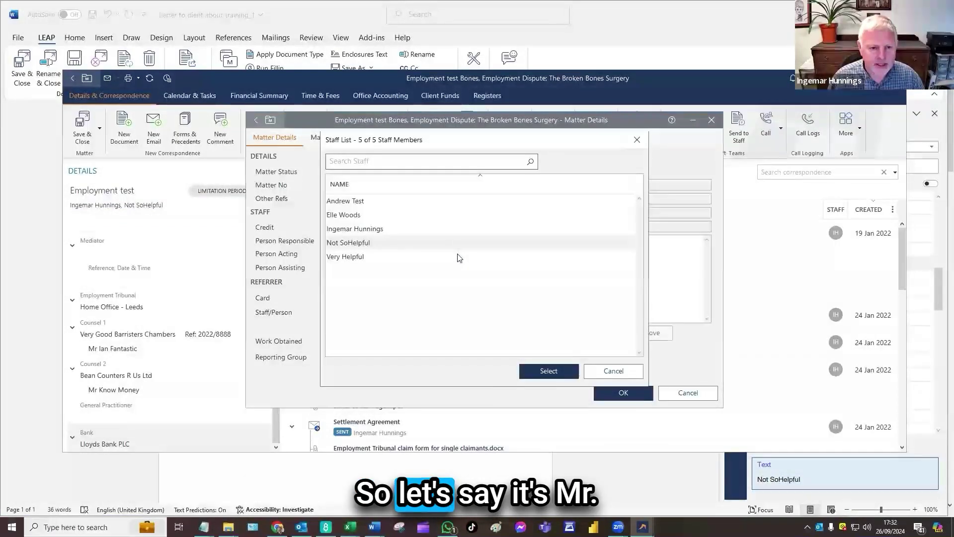
left_click(361, 204)
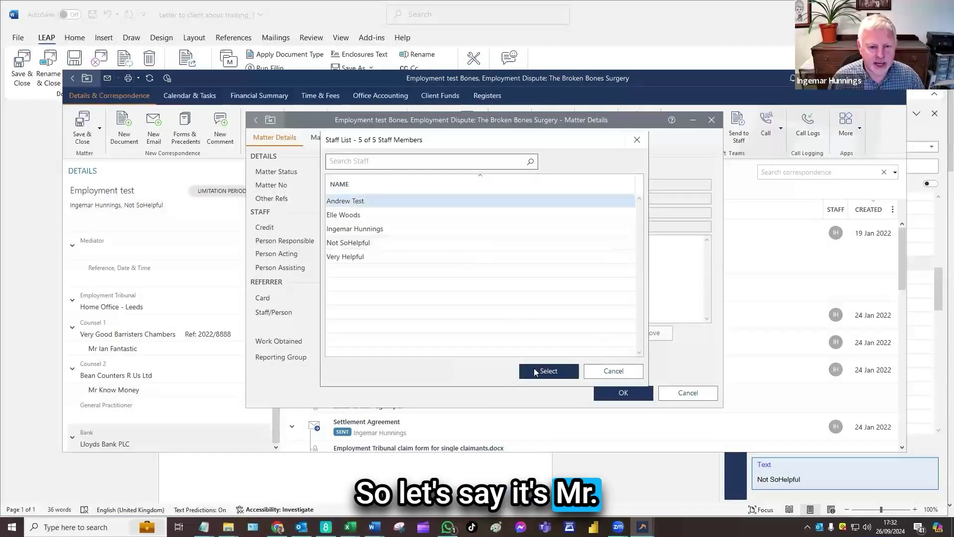
left_click(543, 366)
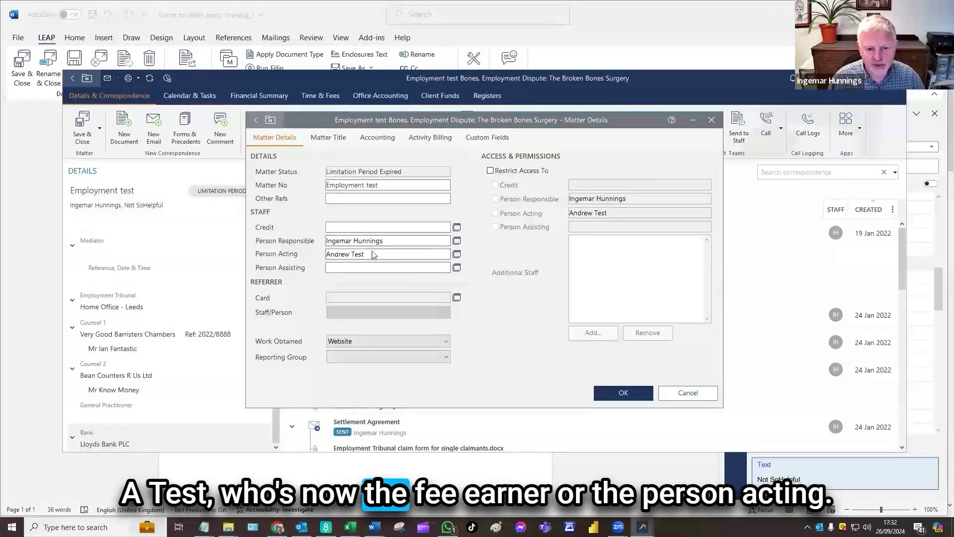
left_click(618, 392)
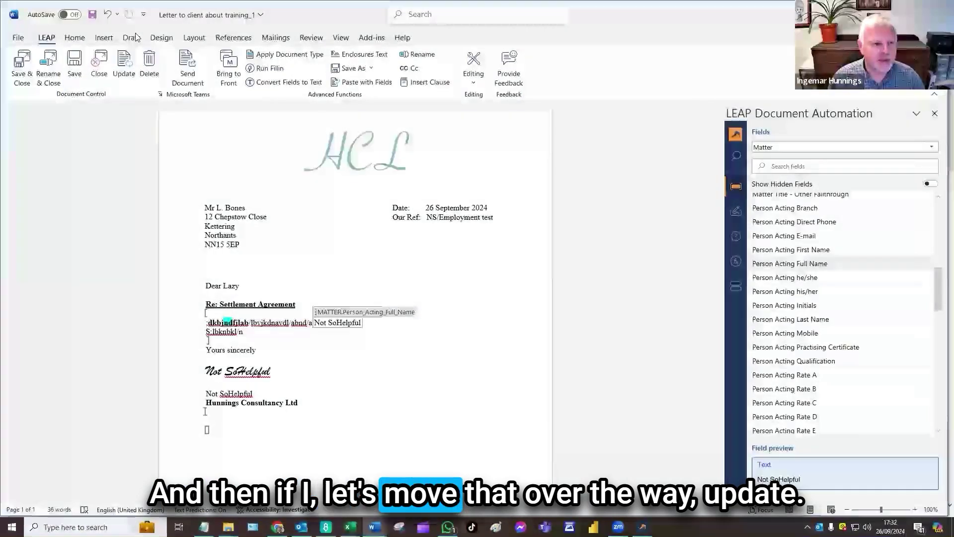
left_click(125, 63)
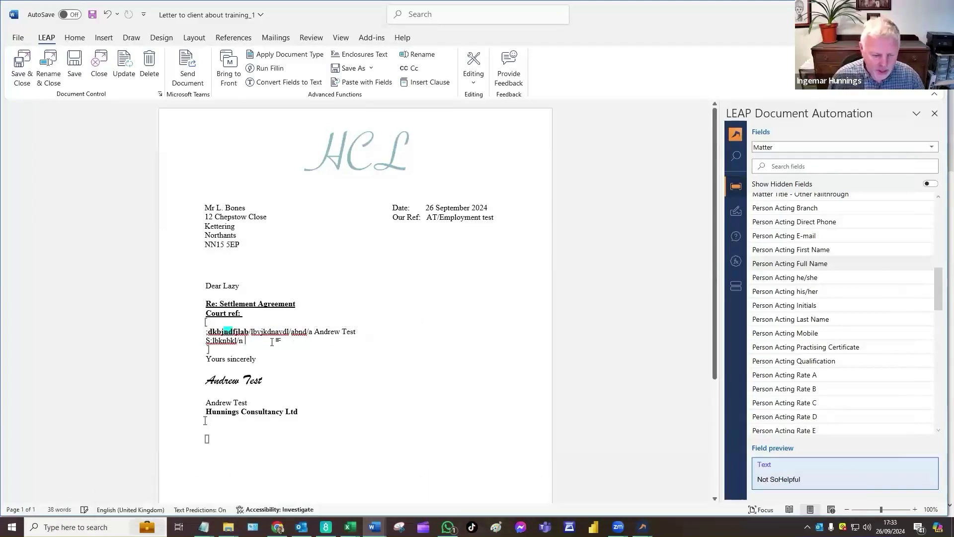
Search the Client card's fields for "full" and insert the Full Name (any use) field at the end of the body's second line.
left_click(787, 148)
scroll(785, 199, "up", 10)
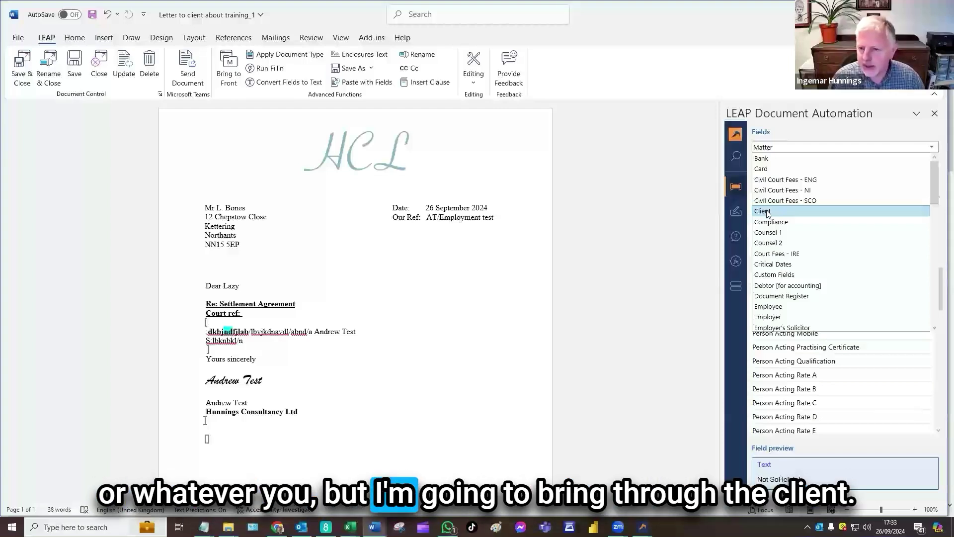
left_click(767, 211)
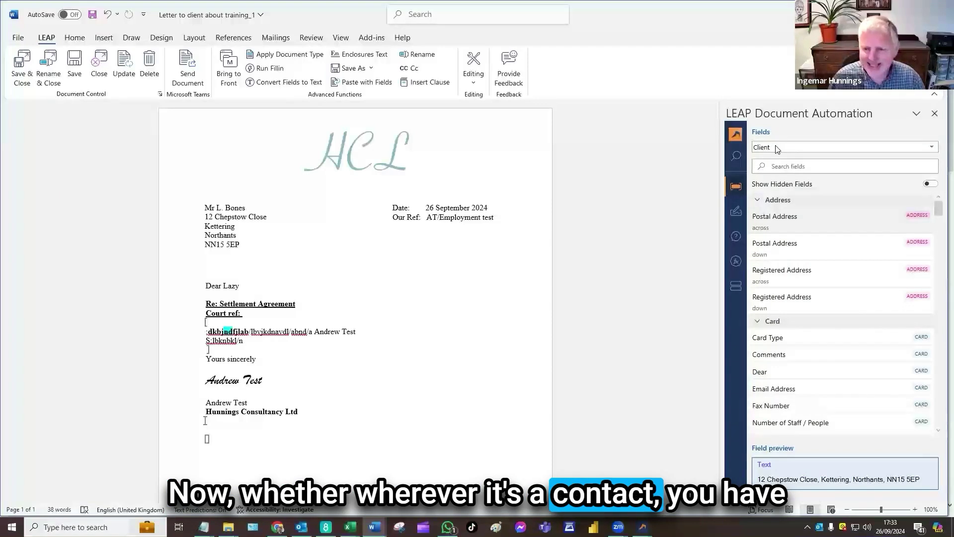
left_click(807, 166)
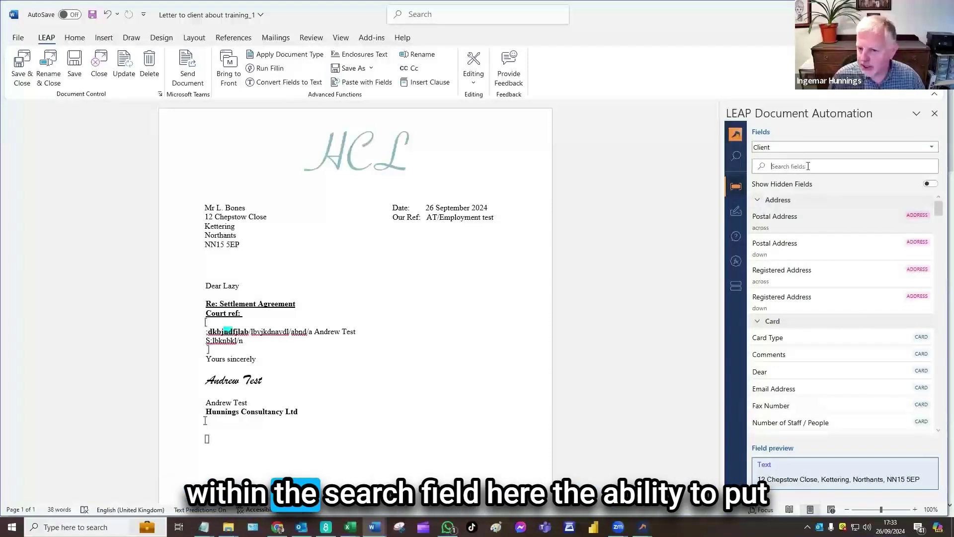
type("full")
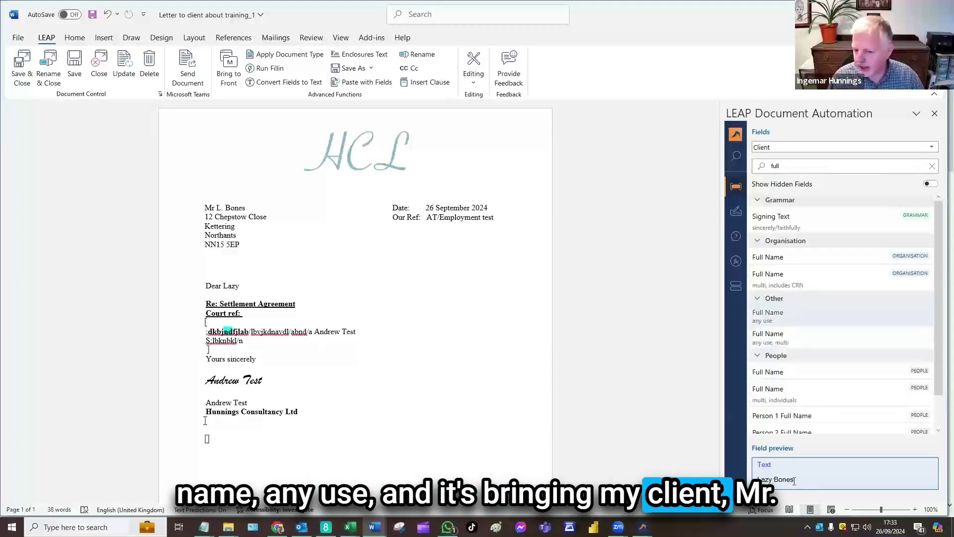
double_click(773, 318)
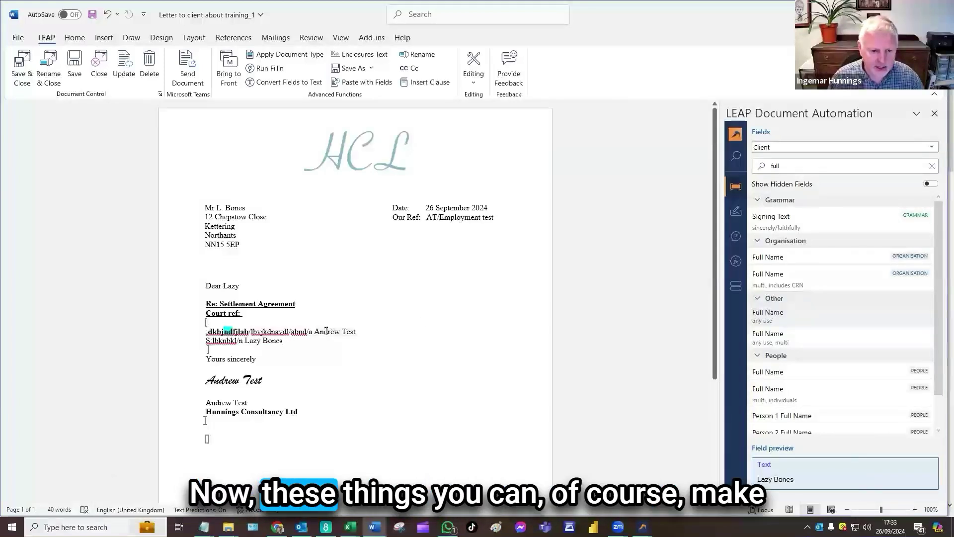
Try bold formatting on the Person Acting Full Name field in the body's first line and remove it again.
left_click_drag(335, 333, 357, 332)
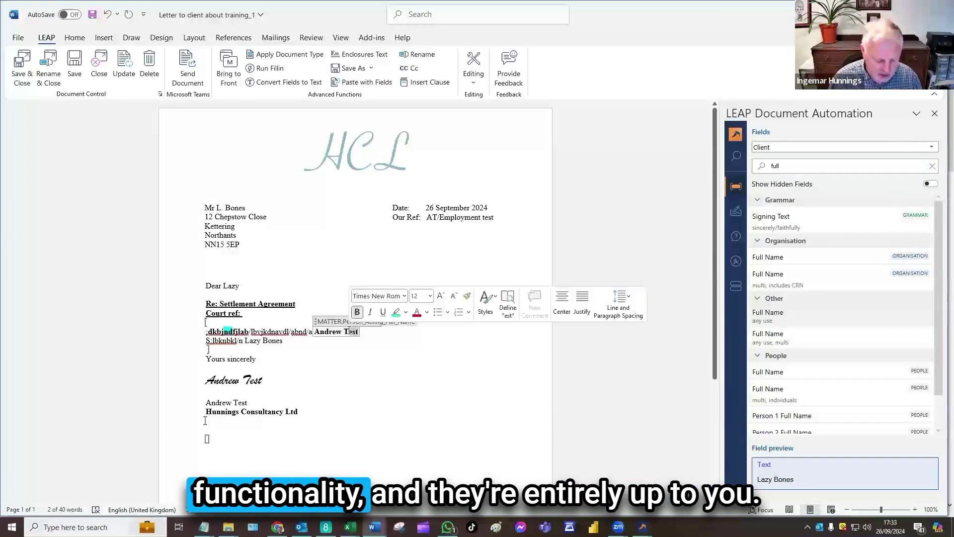
key("ctrl+b")
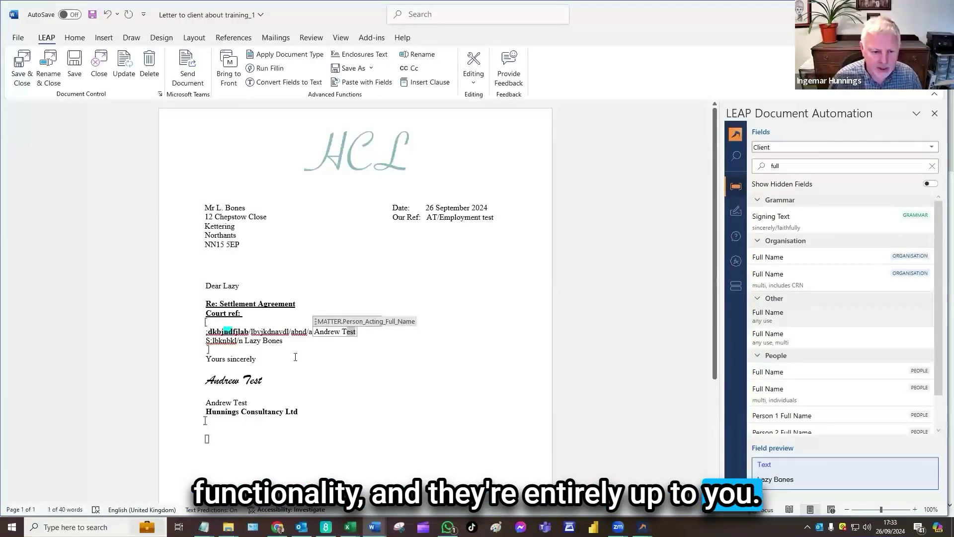
left_click(286, 345)
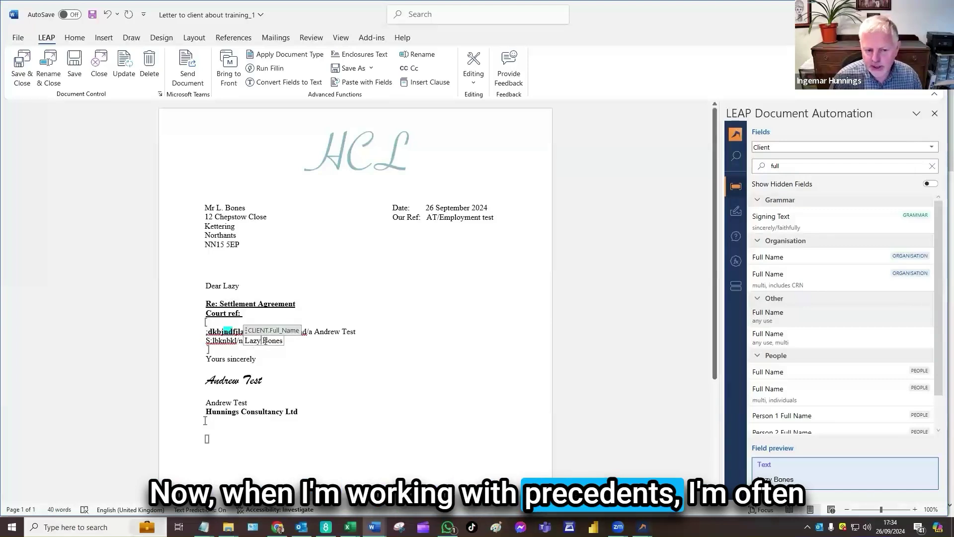
Show the field names to check the codes of the two fields inserted in the body, and hide them again.
left_click(475, 83)
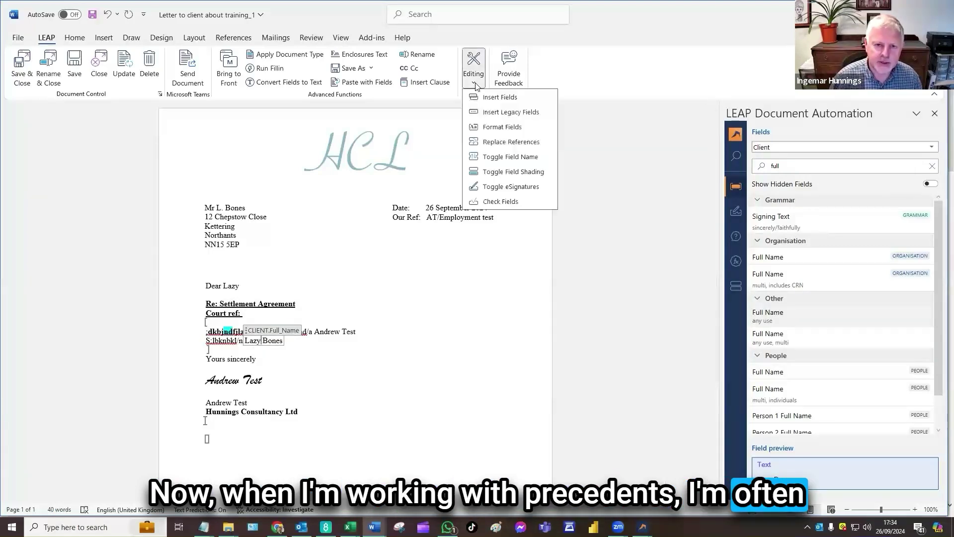
left_click(510, 157)
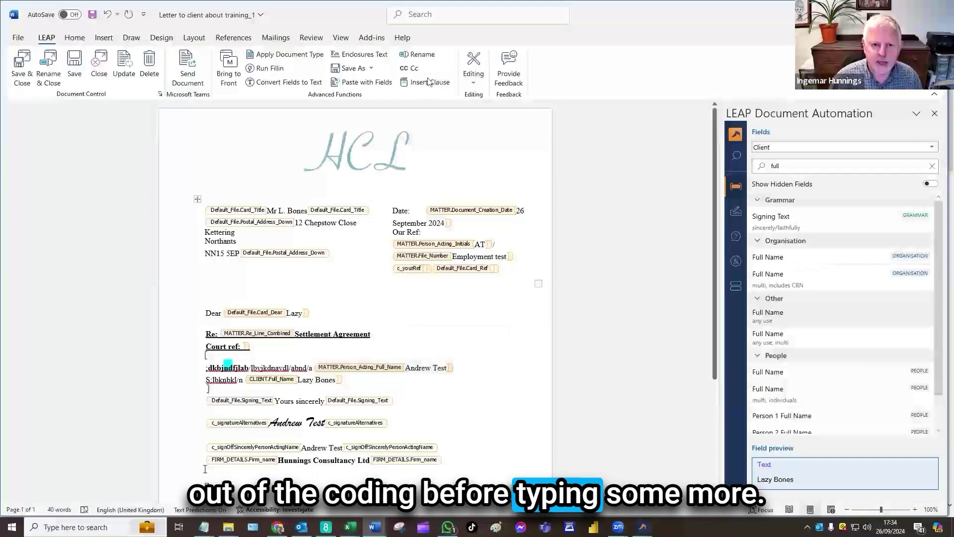
left_click(474, 75)
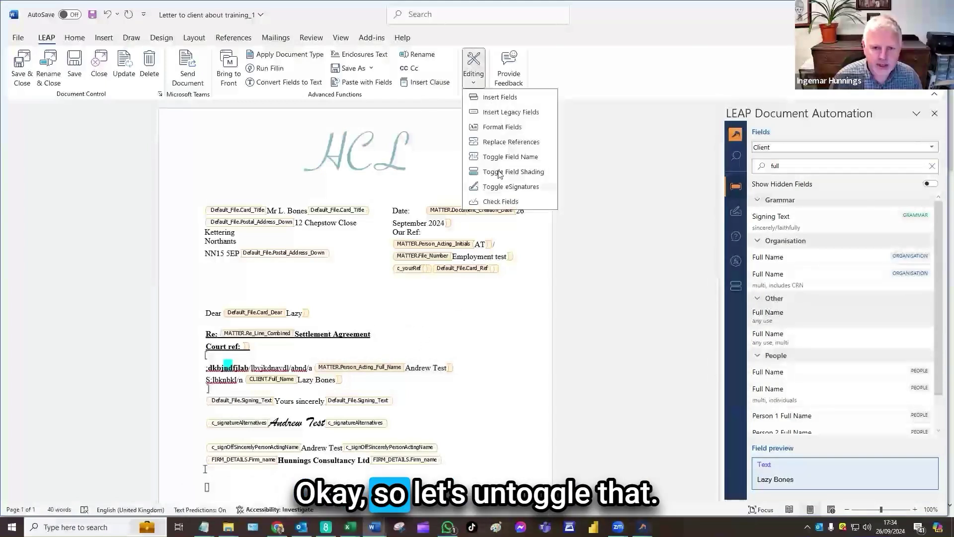
left_click(505, 157)
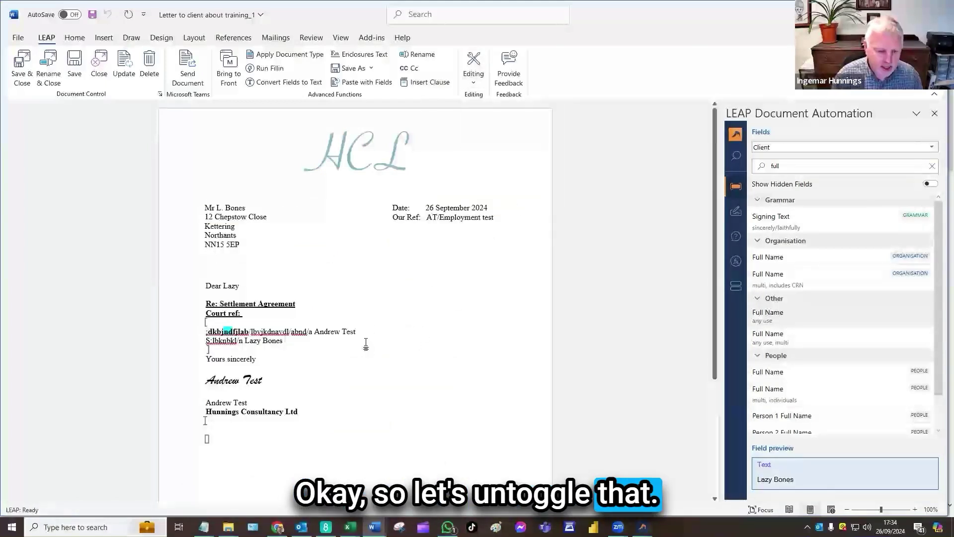
Add "who's date of birth is:" after the client's name in the body's second line, followed by the Client card's Date of Birth field.
type("ho's date of birth is:")
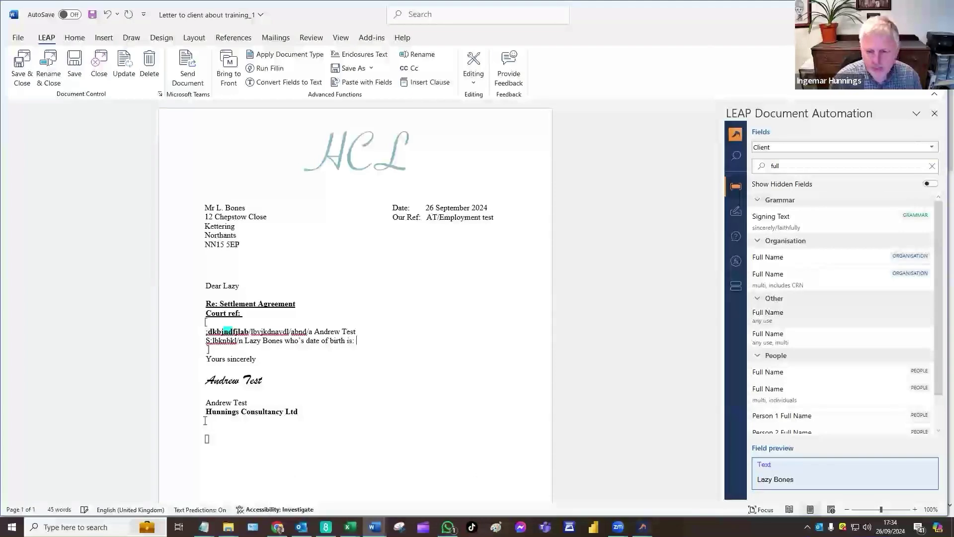
left_click(774, 166)
type("date")
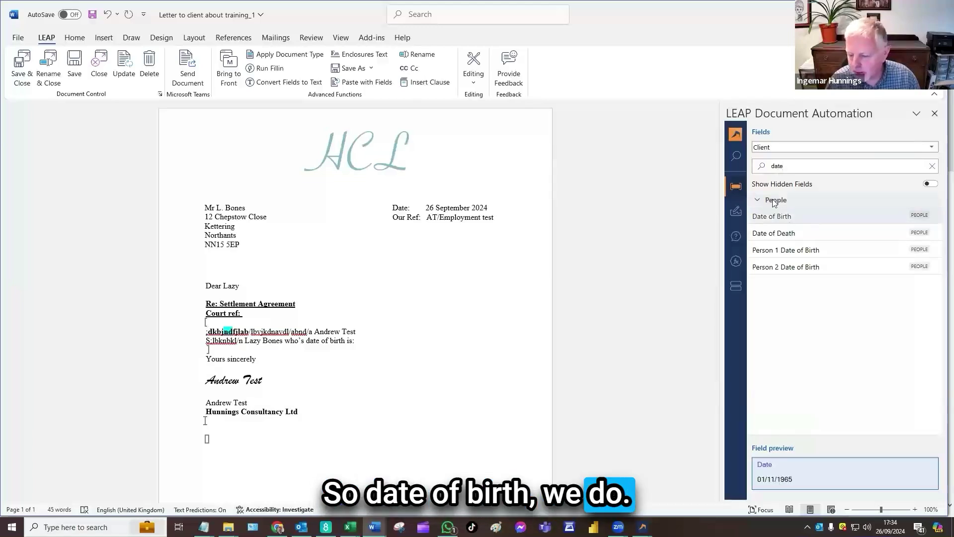
double_click(778, 225)
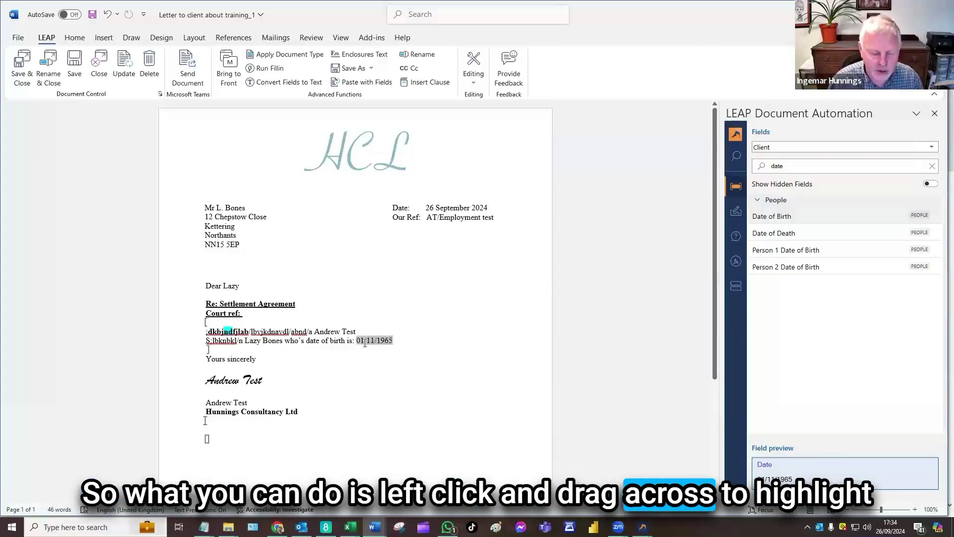
Format the Date of Birth field in the body as an Ordinal date and close the document automation pane.
left_click_drag(356, 341, 393, 341)
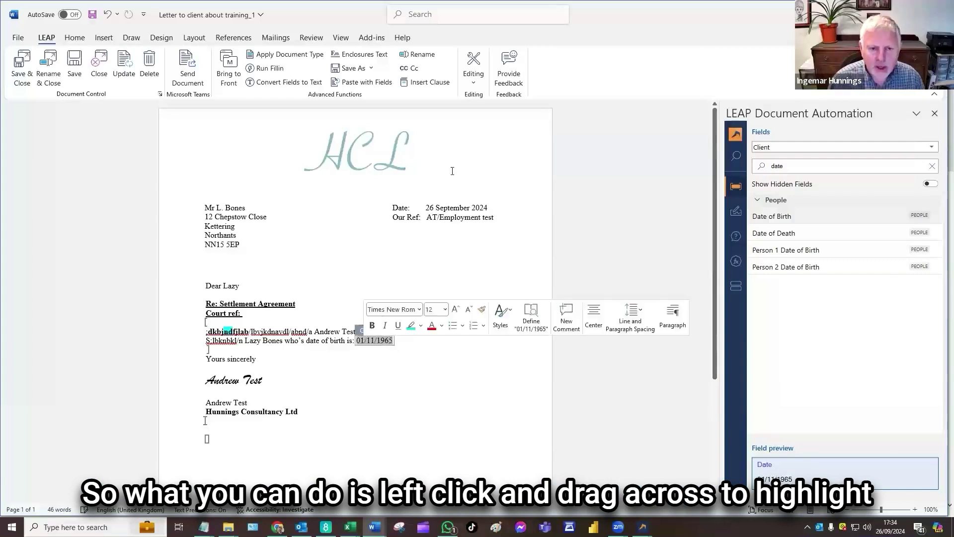
left_click(474, 83)
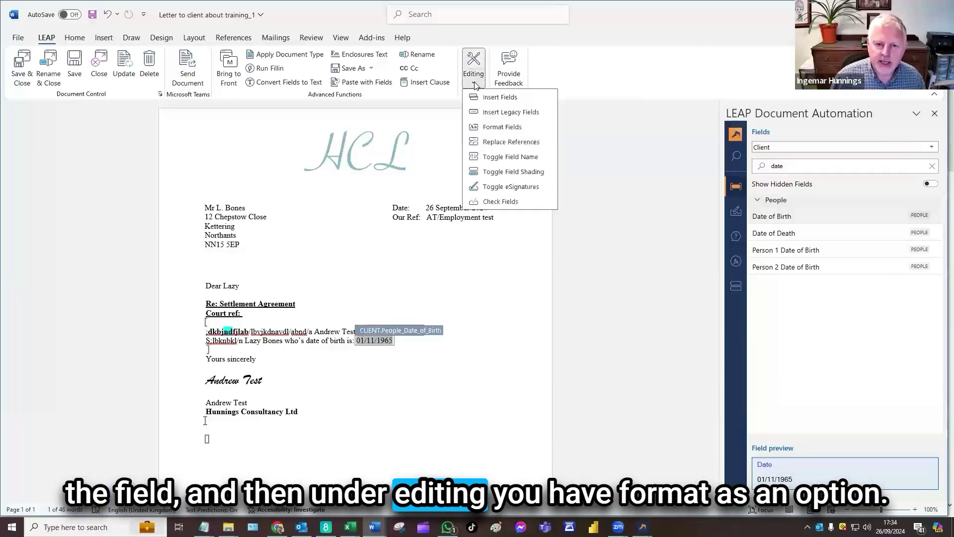
left_click(503, 128)
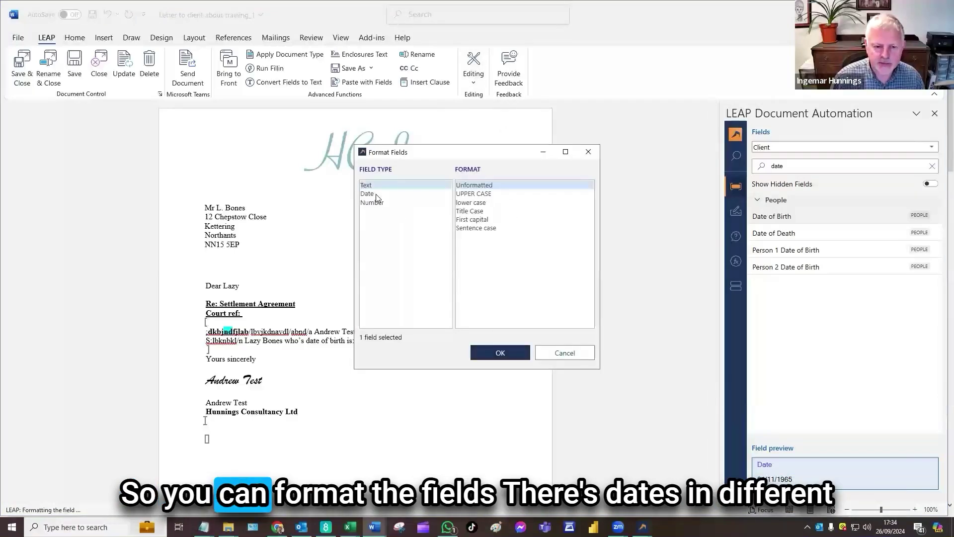
left_click(376, 194)
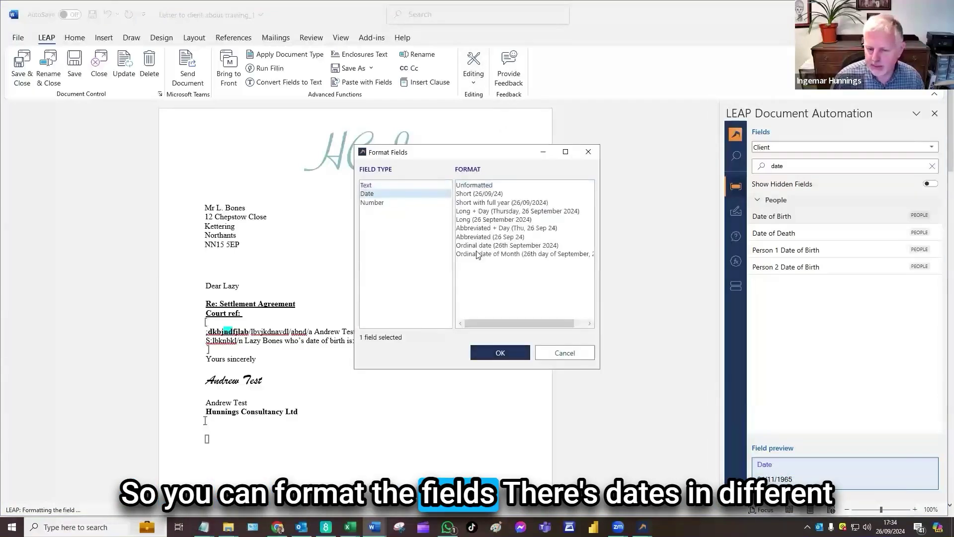
left_click(400, 202)
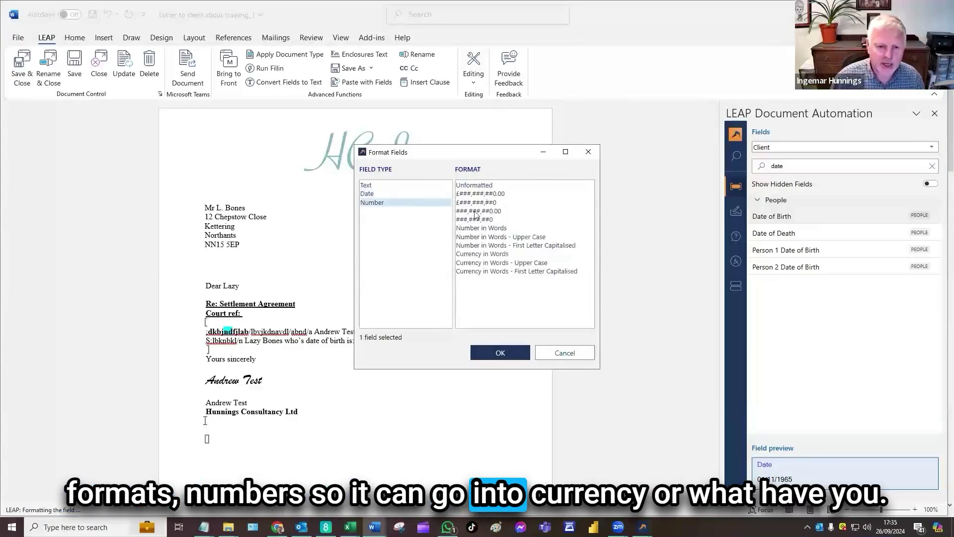
left_click(386, 195)
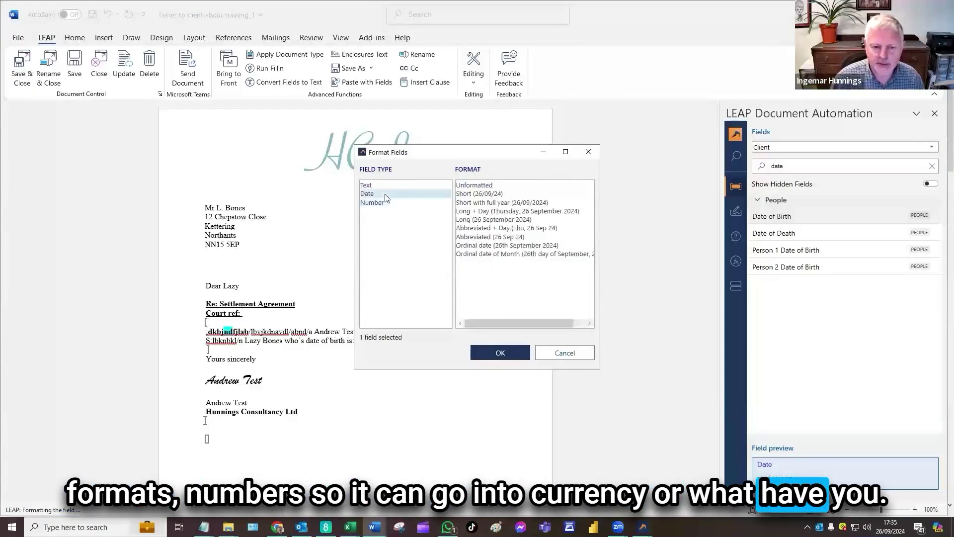
left_click(480, 246)
left_click(499, 352)
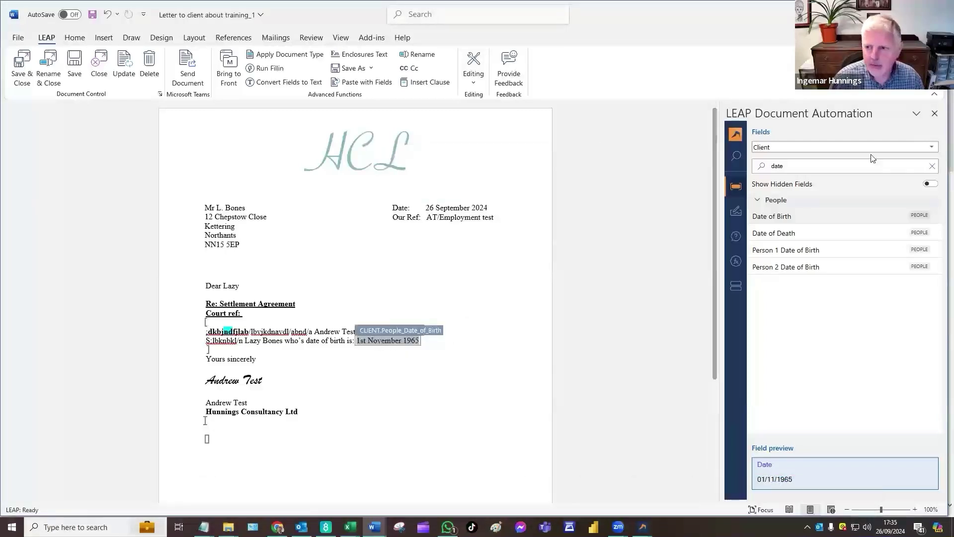
left_click(935, 115)
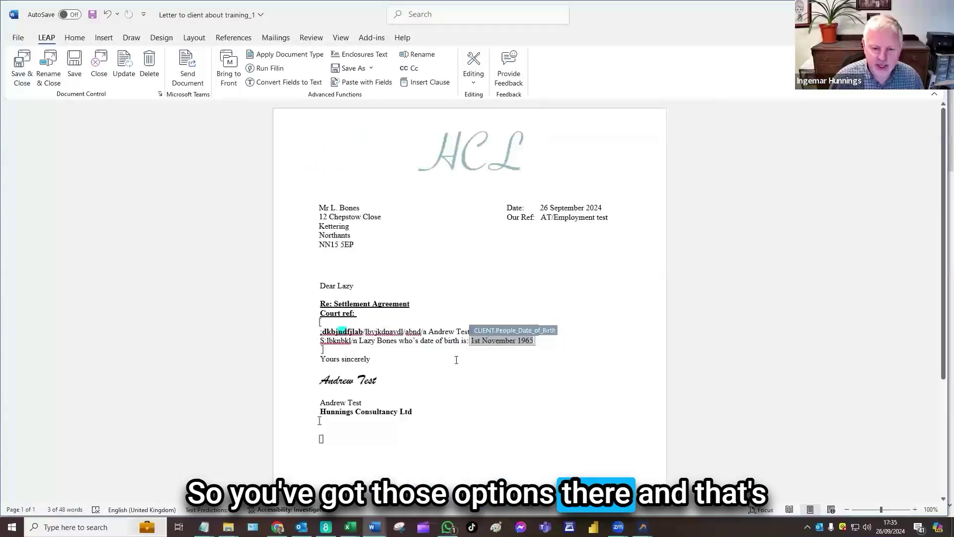
left_click(560, 342)
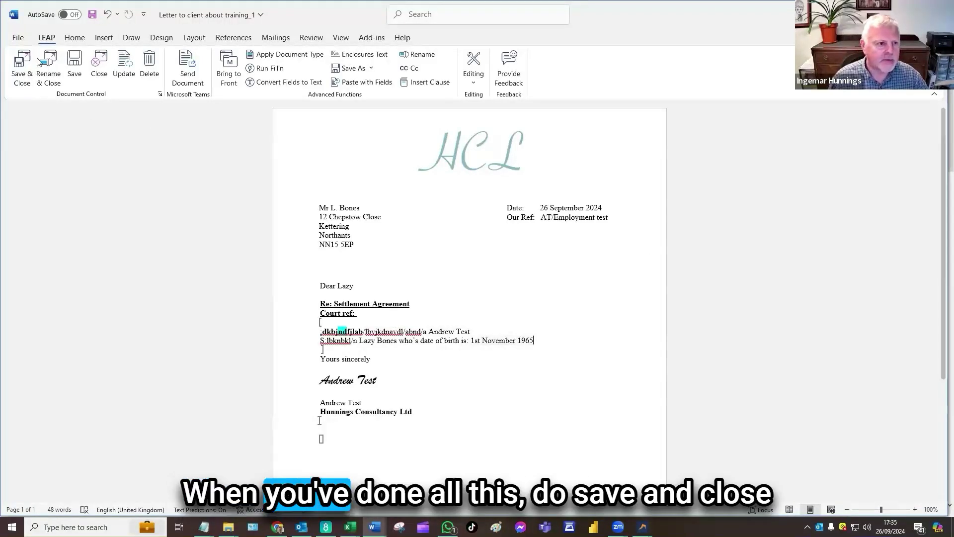
Save and close the letter precedent with the reason for change "Added some codes".
left_click(22, 72)
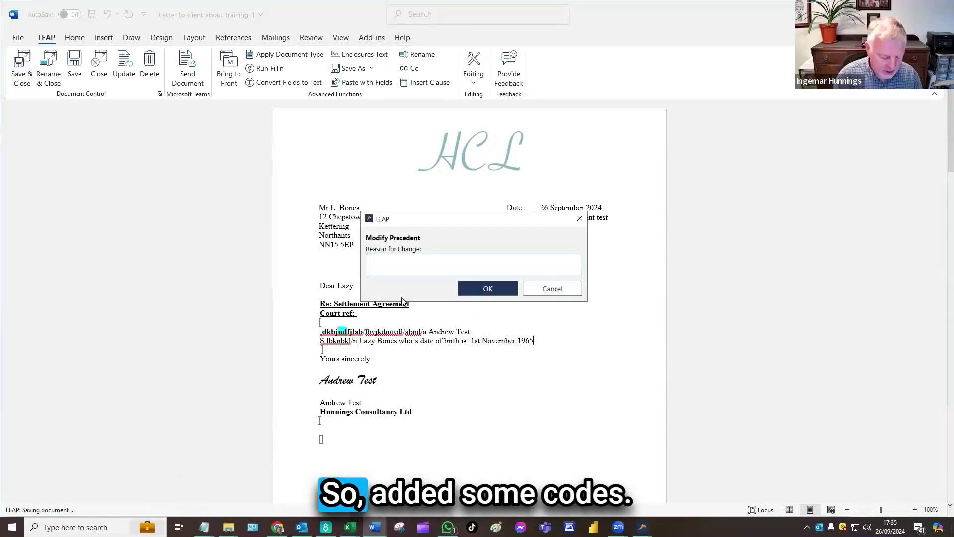
type("Added some codes")
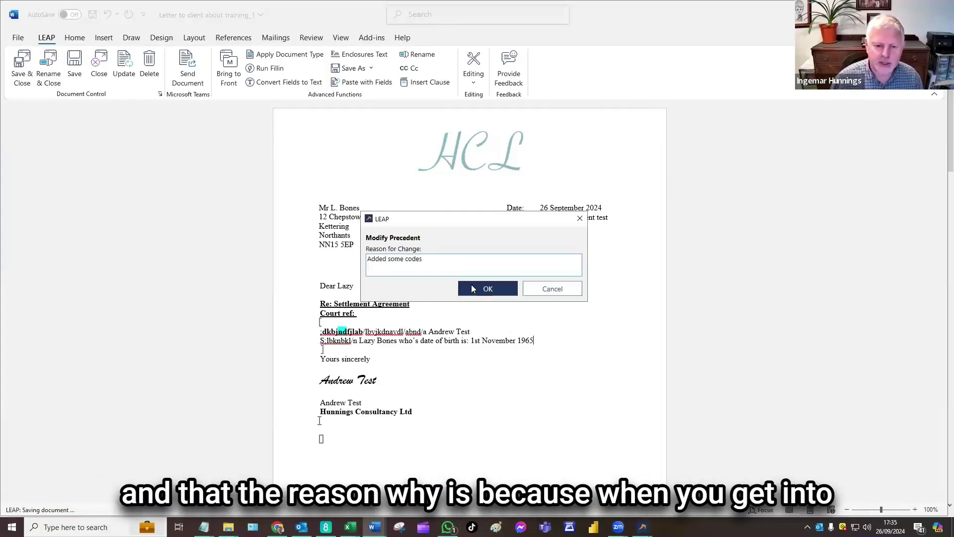
left_click(488, 288)
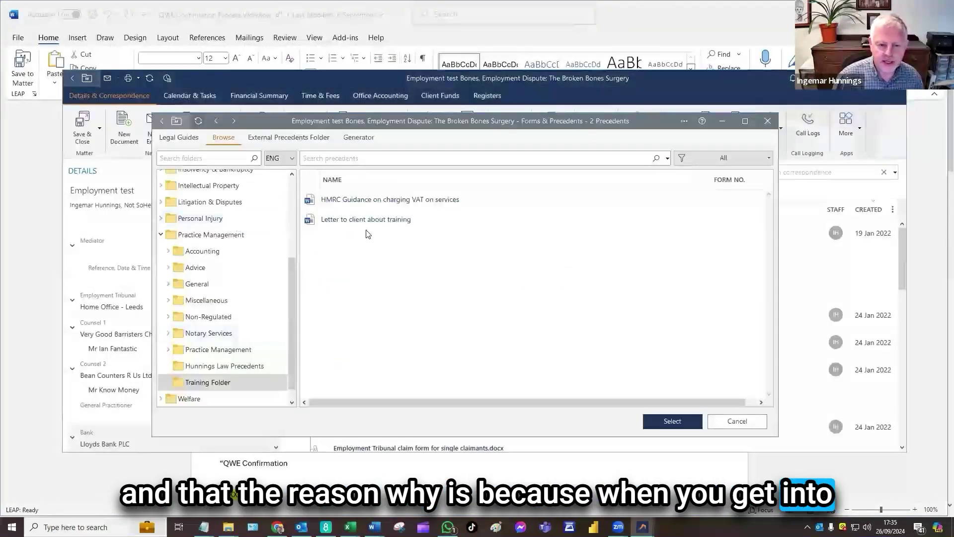
Review the history of changes for the "Letter to client about training" precedent and close it.
right_click(370, 221)
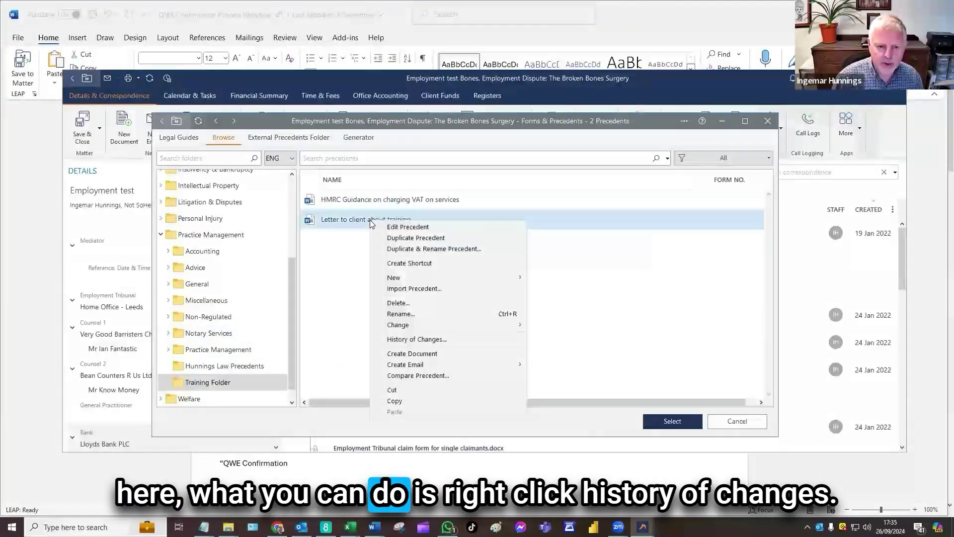
left_click(414, 339)
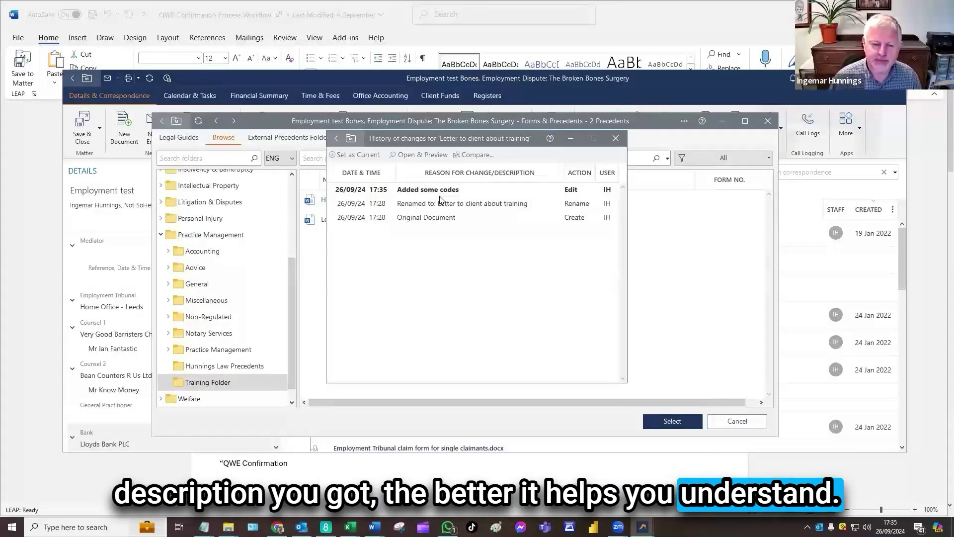
left_click(616, 138)
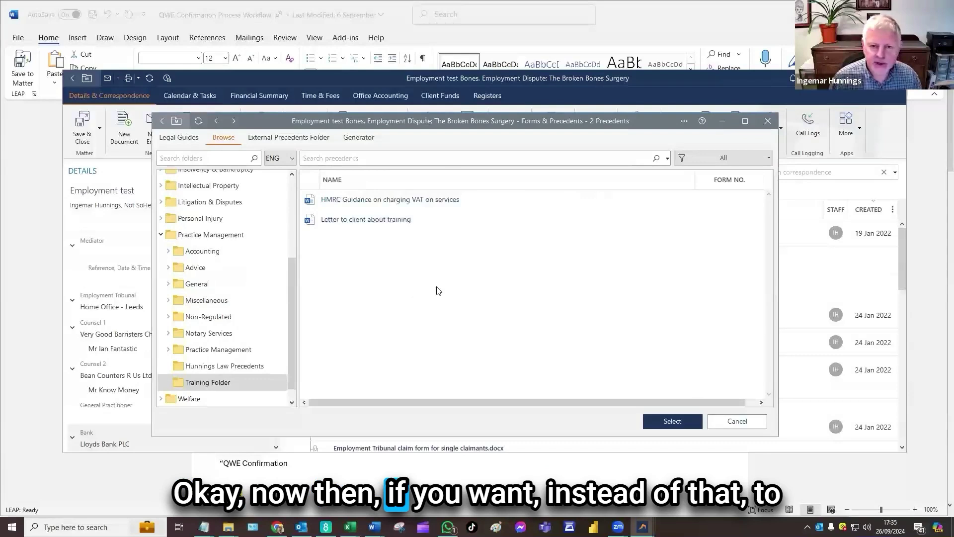
right_click(370, 244)
mouse_move(393, 250)
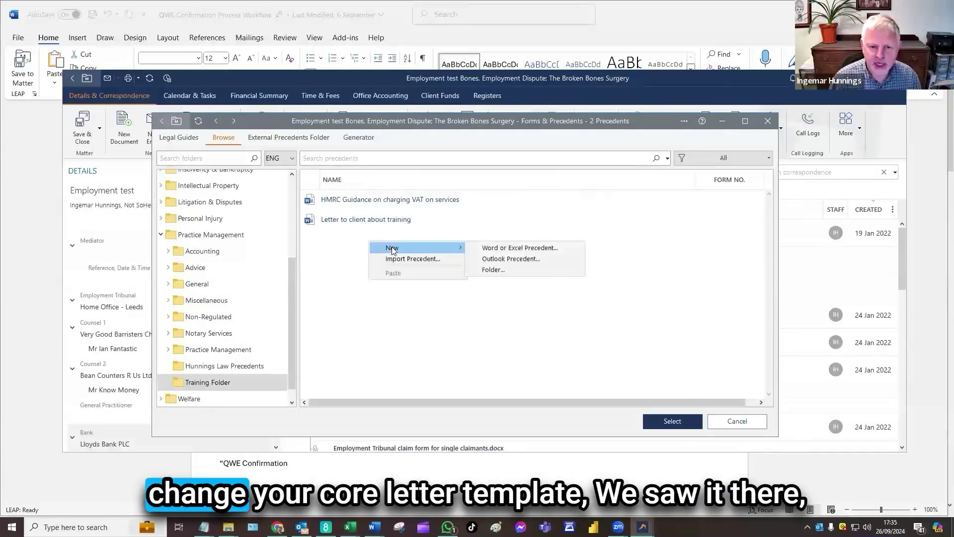
left_click(500, 248)
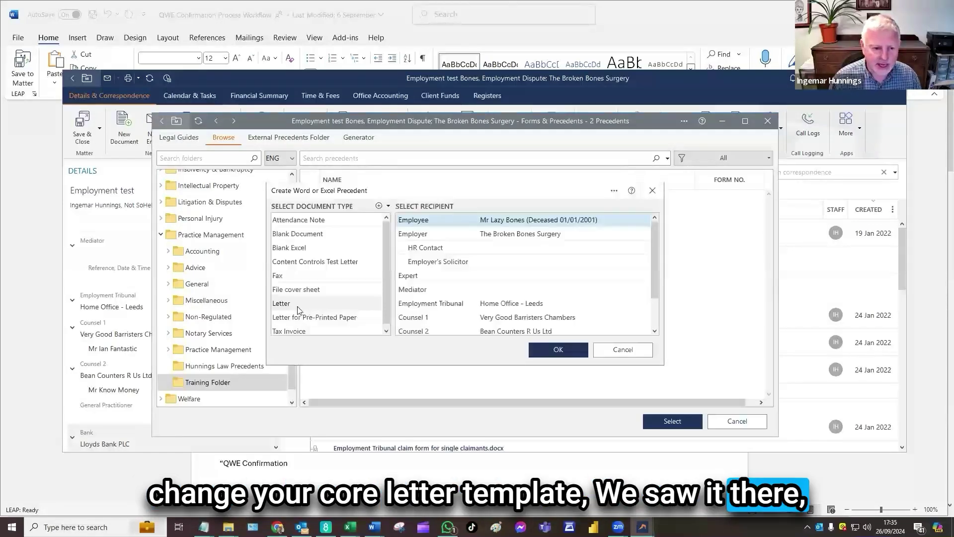
left_click(297, 308)
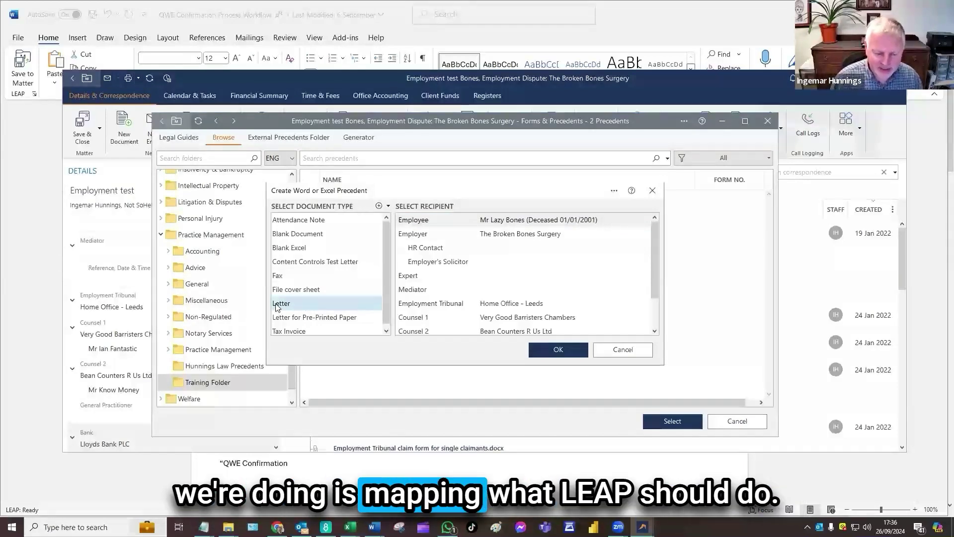
left_click(615, 350)
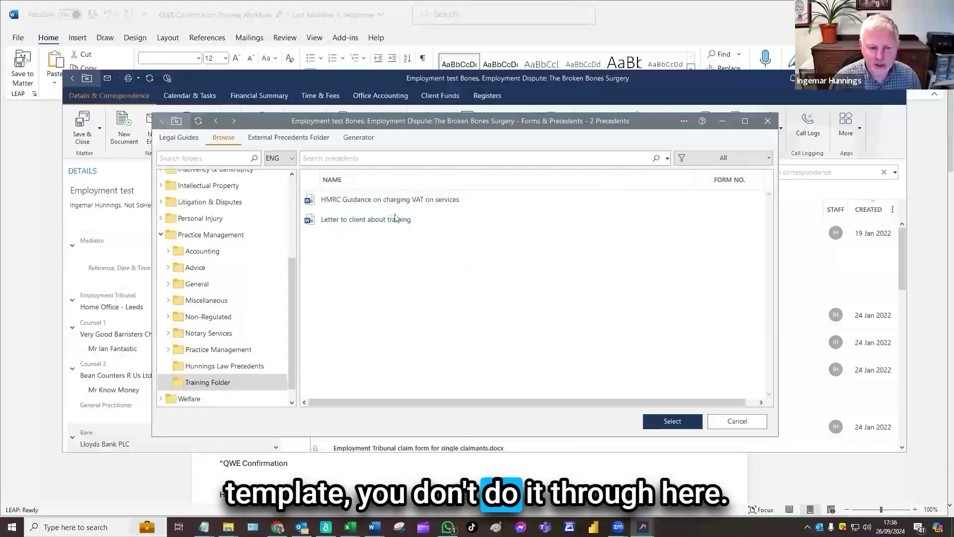
Leave the precedents browser and display the document types for creating a new document in the matter.
left_click(736, 421)
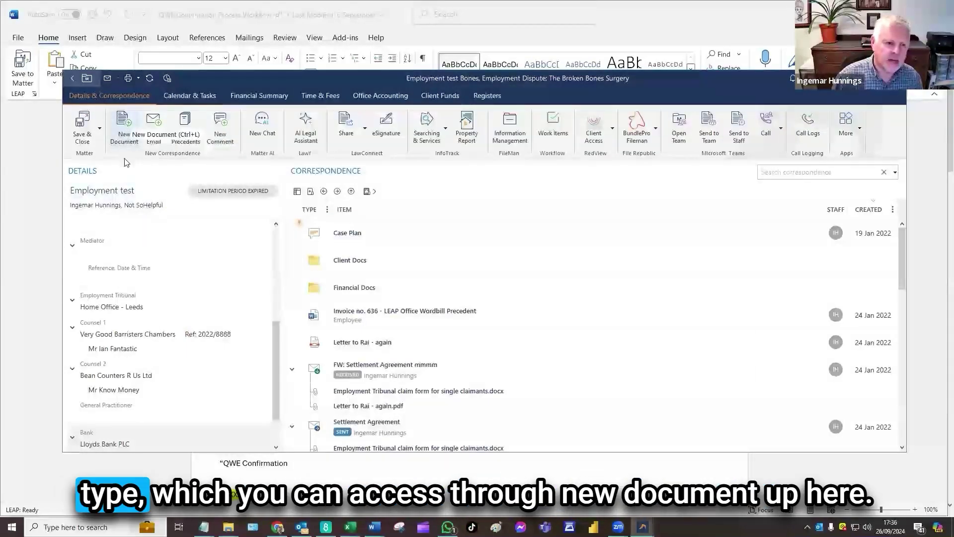
left_click(125, 133)
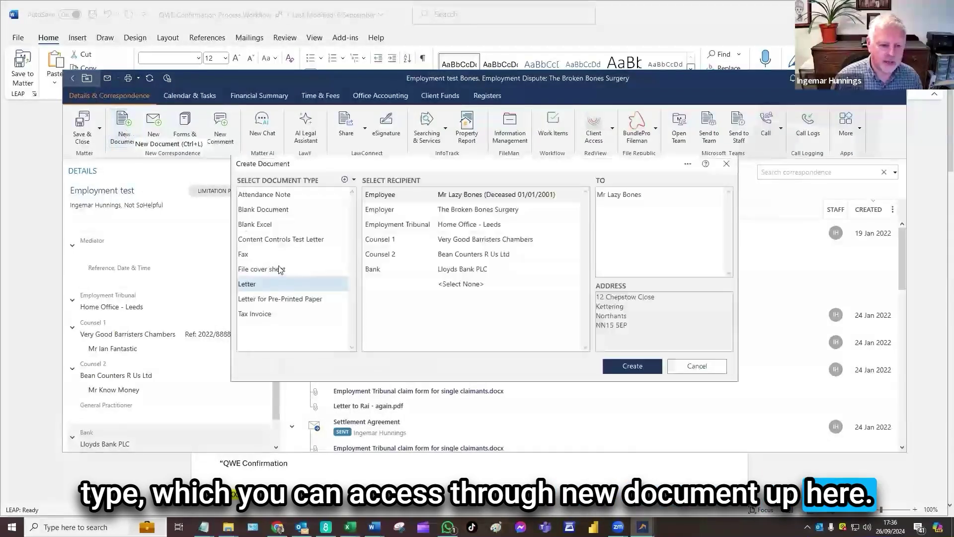
right_click(253, 287)
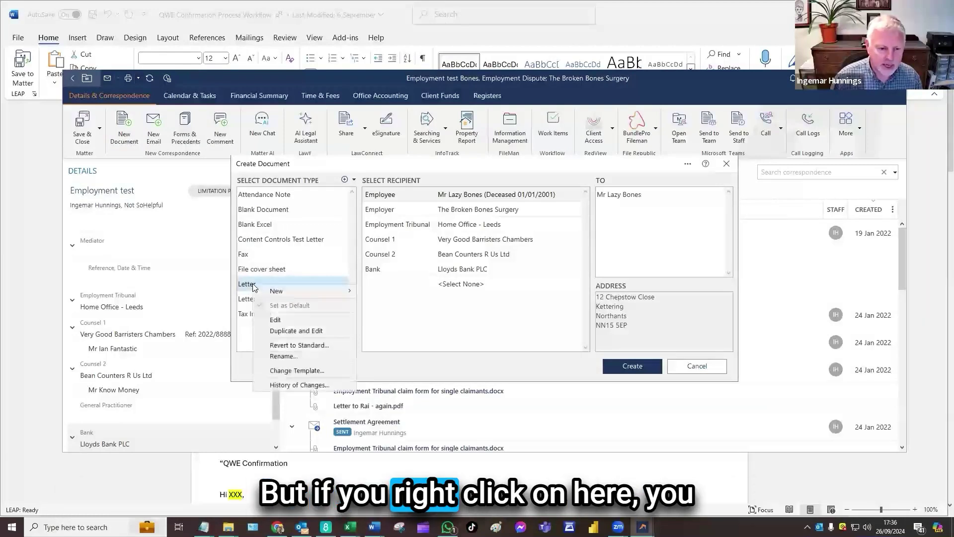
left_click(304, 345)
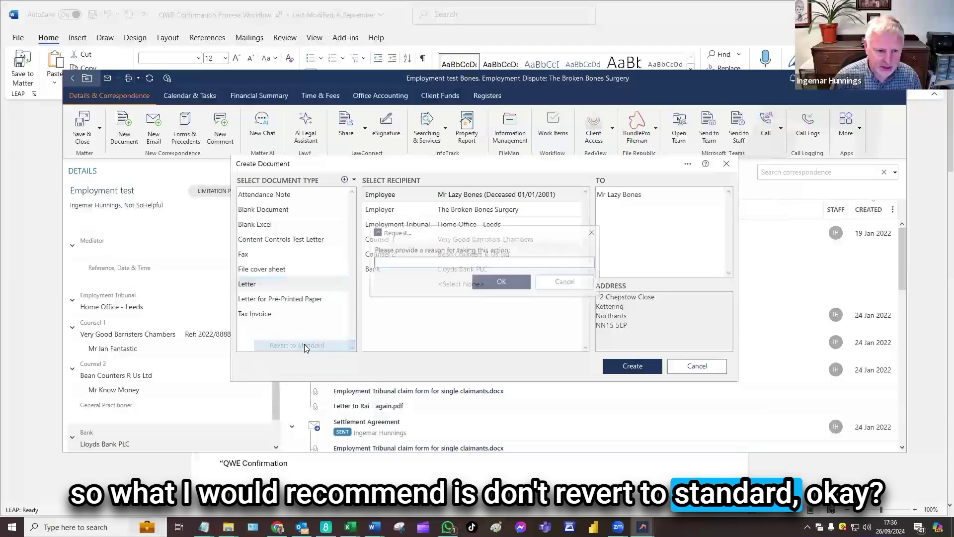
left_click(477, 282)
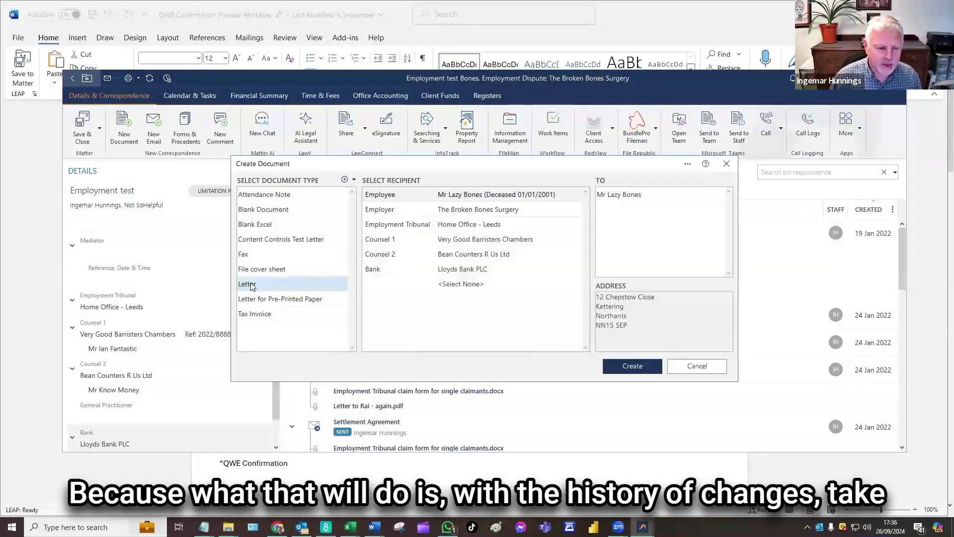
Review the Letter document type's history of changes from newest to oldest, and close it and the Create Document dialog.
right_click(251, 285)
left_click(310, 384)
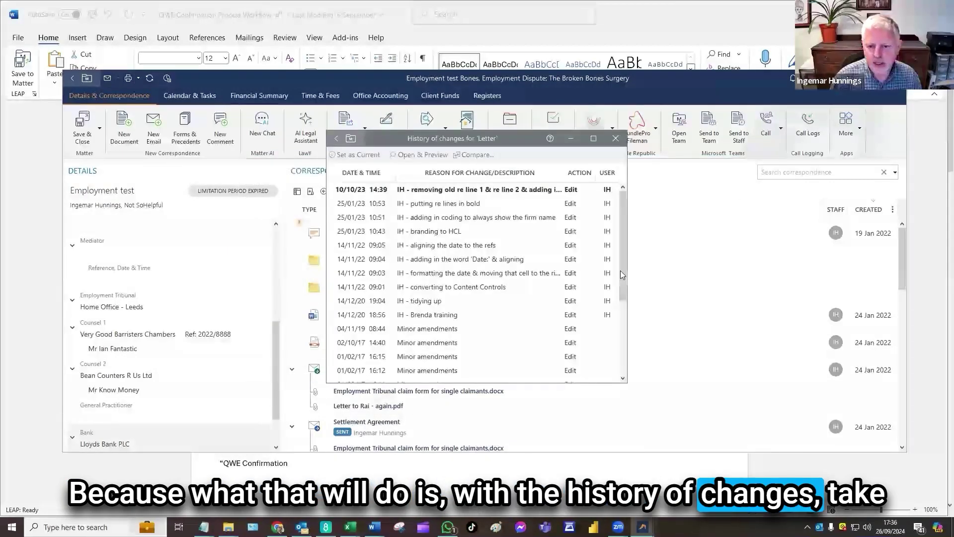
scroll(616, 348, "down", 4)
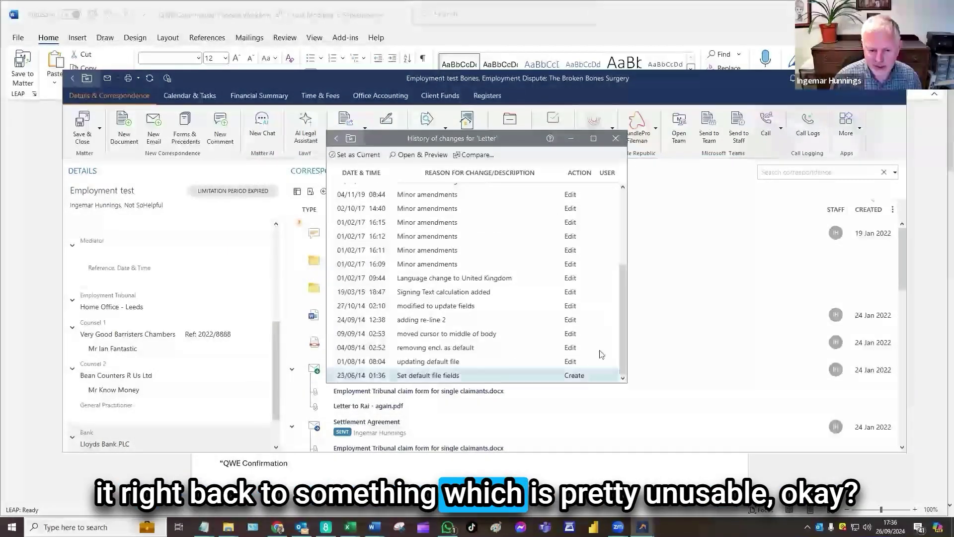
left_click_drag(620, 335, 622, 214)
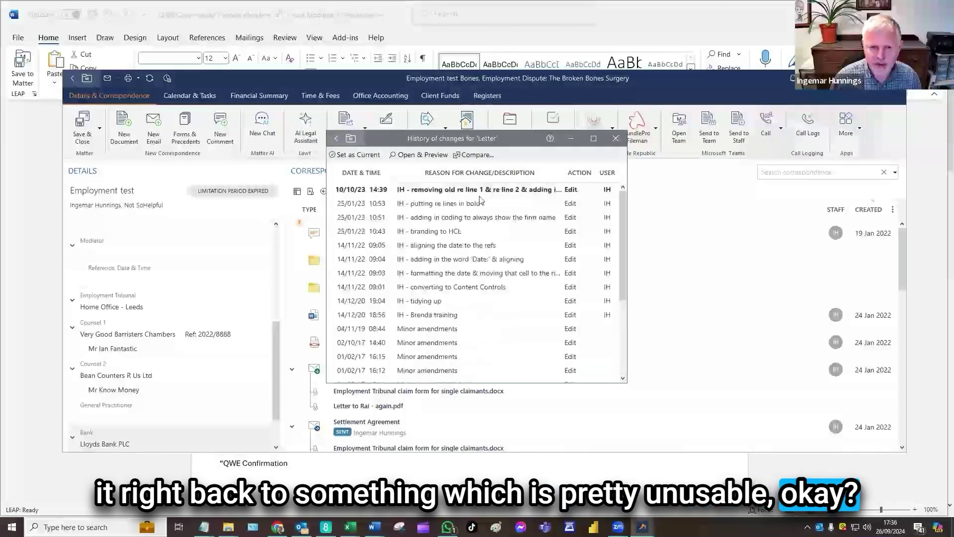
left_click(434, 195)
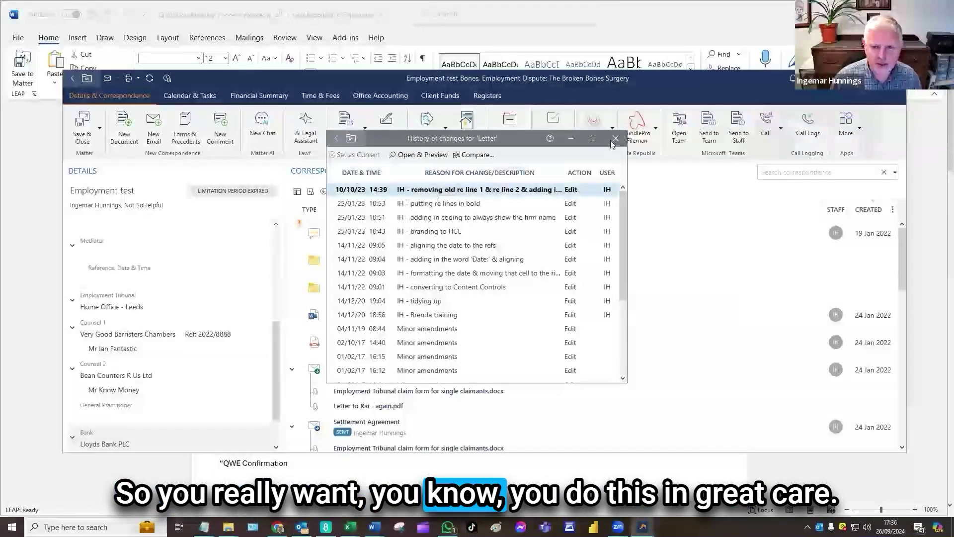
key("Escape")
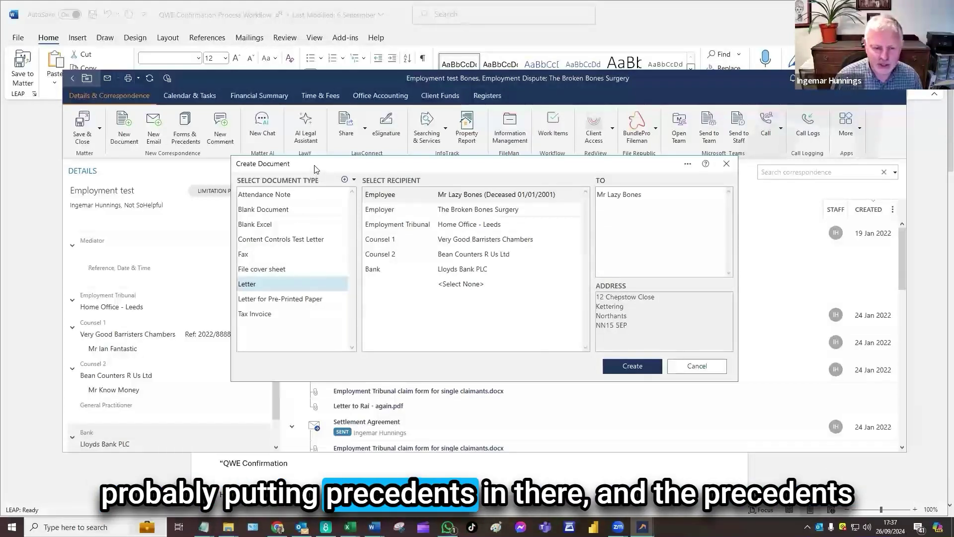
left_click_drag(314, 169, 430, 169)
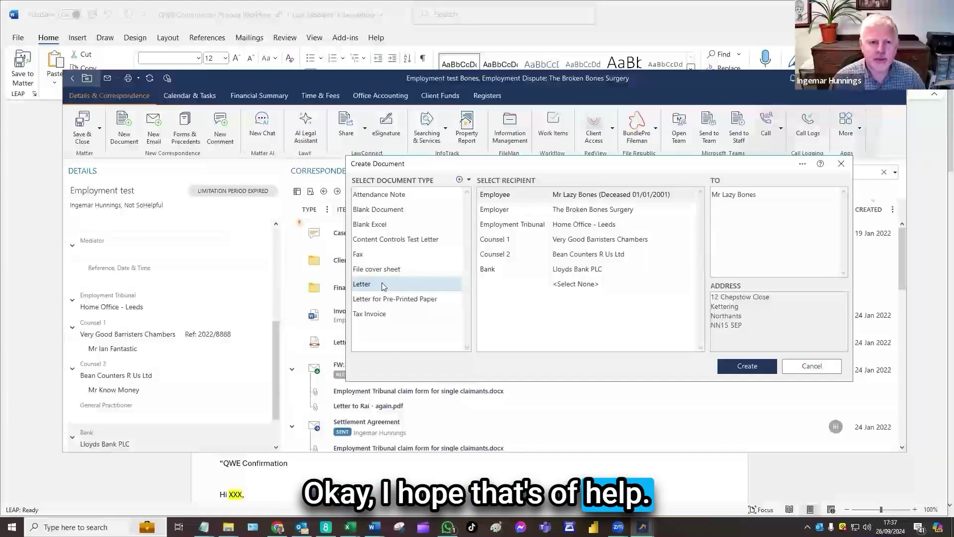
key("Escape")
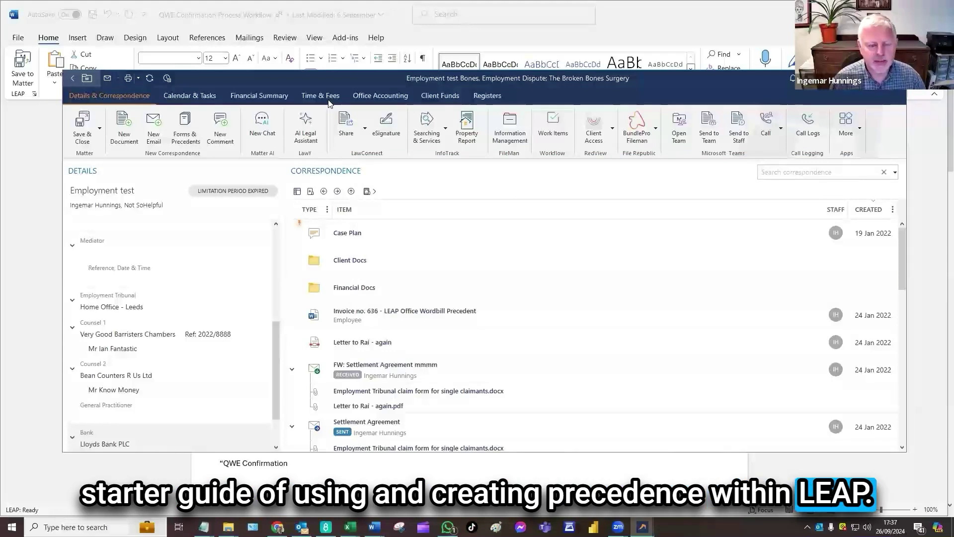
Switch to Chrome and view the Hunnings Consultancy website and the playlists on its YouTube channel.
left_click(278, 526)
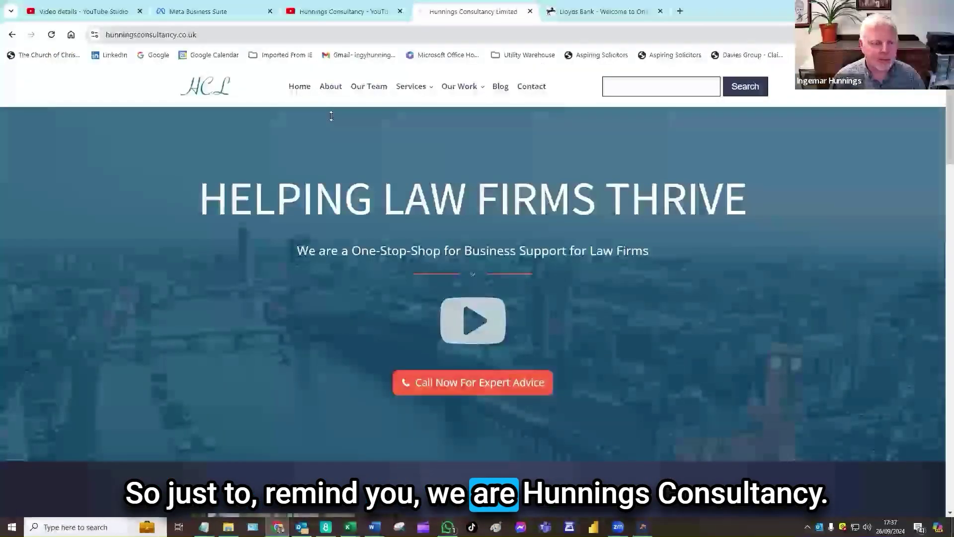
mouse_move(423, 88)
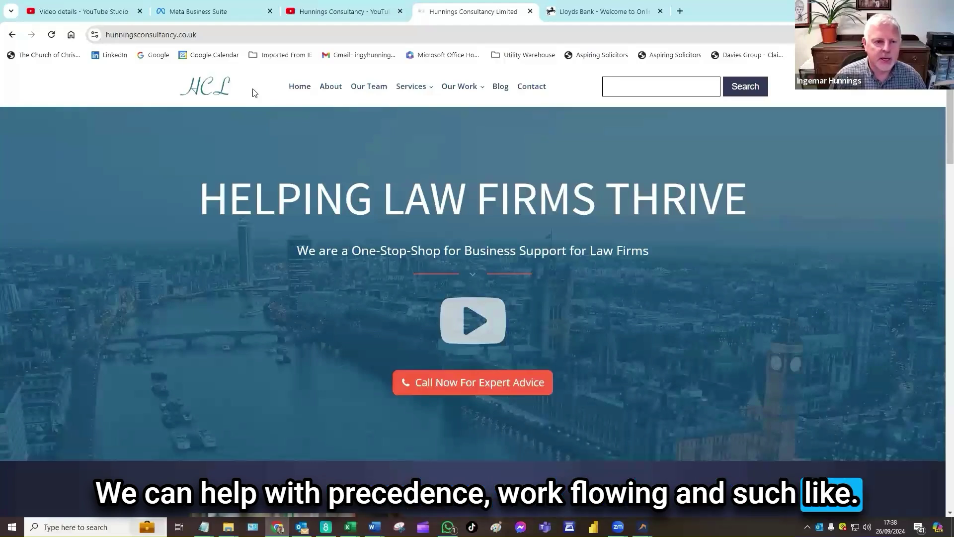
left_click(335, 14)
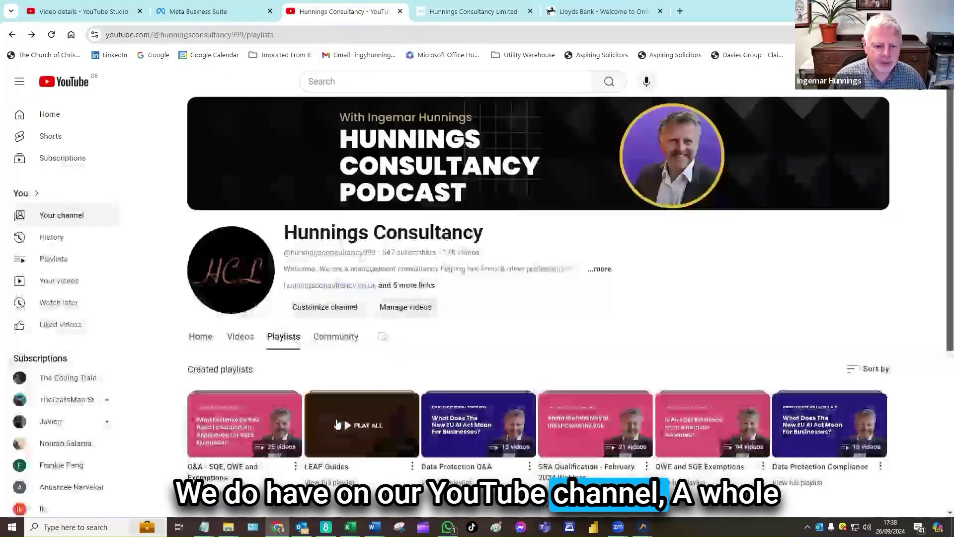